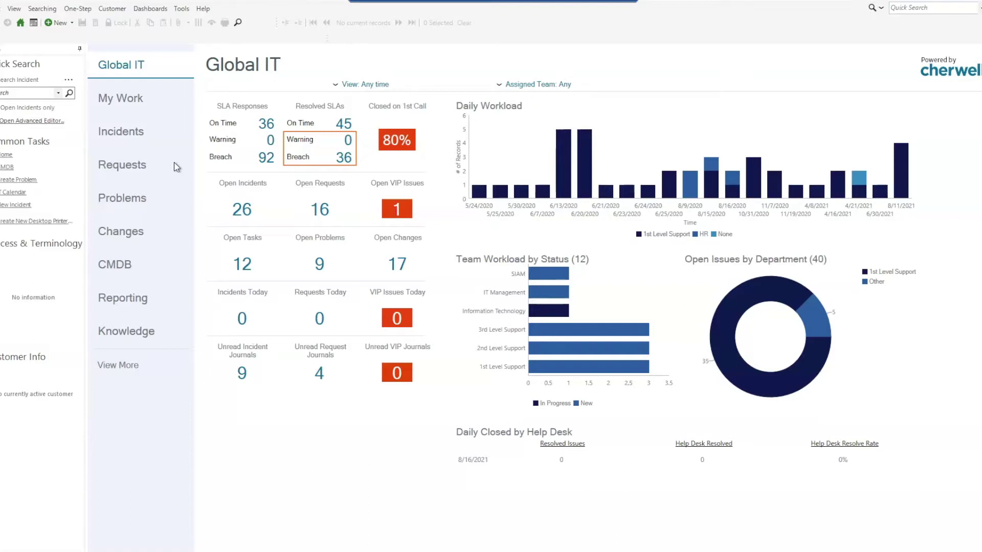
# - Bring up the File commands list, then dismiss it
pyautogui.click(156, 165)
pyautogui.click(1, 10)
pyautogui.hotkey('alt', 'f')
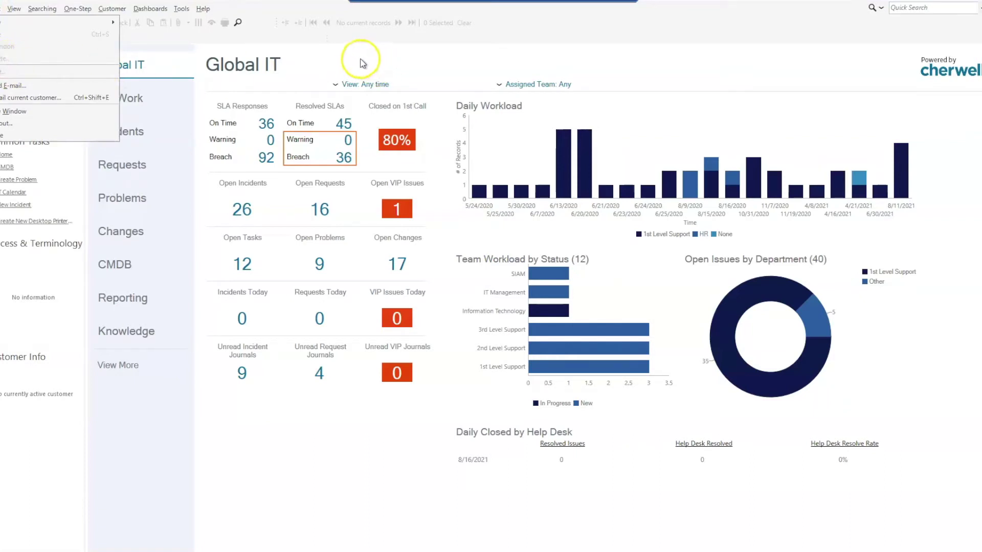
pyautogui.press('Escape')
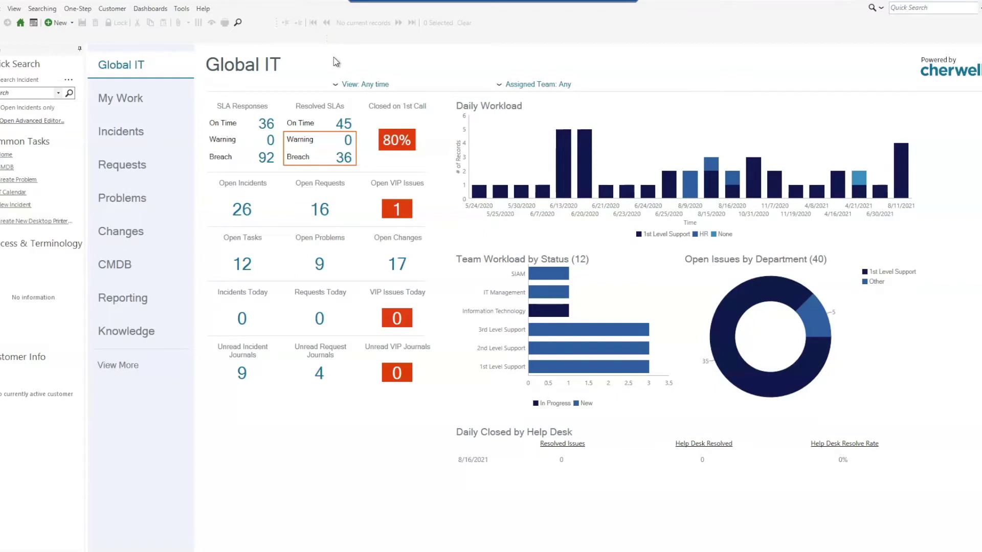
# - In Search Manager, create a new stored search in the 1st Level Support team folder
pyautogui.click(89, 35)
pyautogui.click(36, 9)
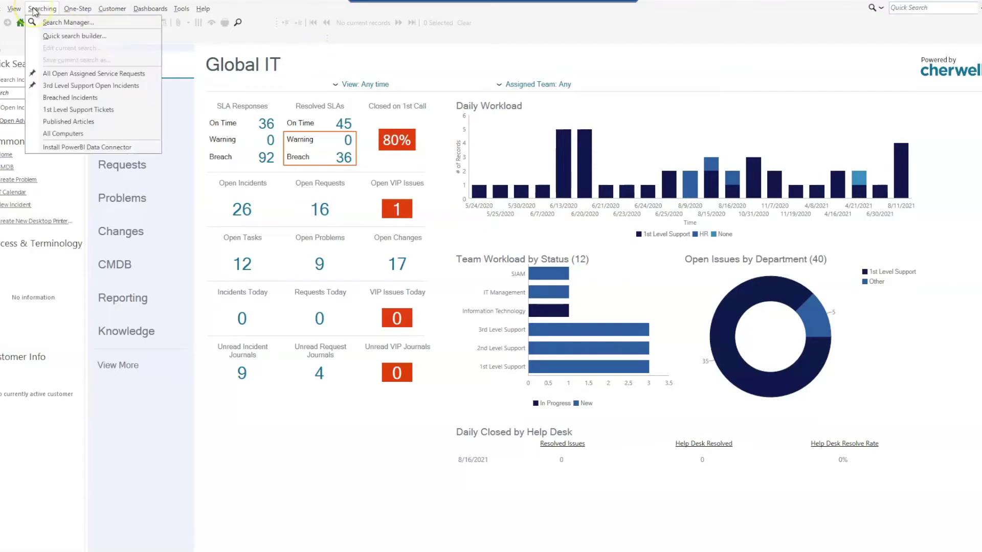
pyautogui.click(64, 22)
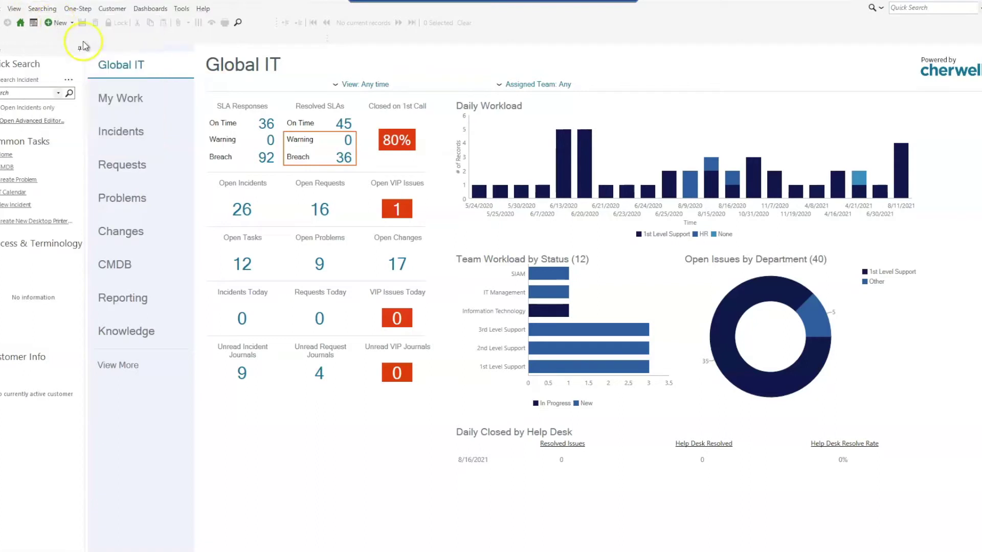
pyautogui.click(145, 97)
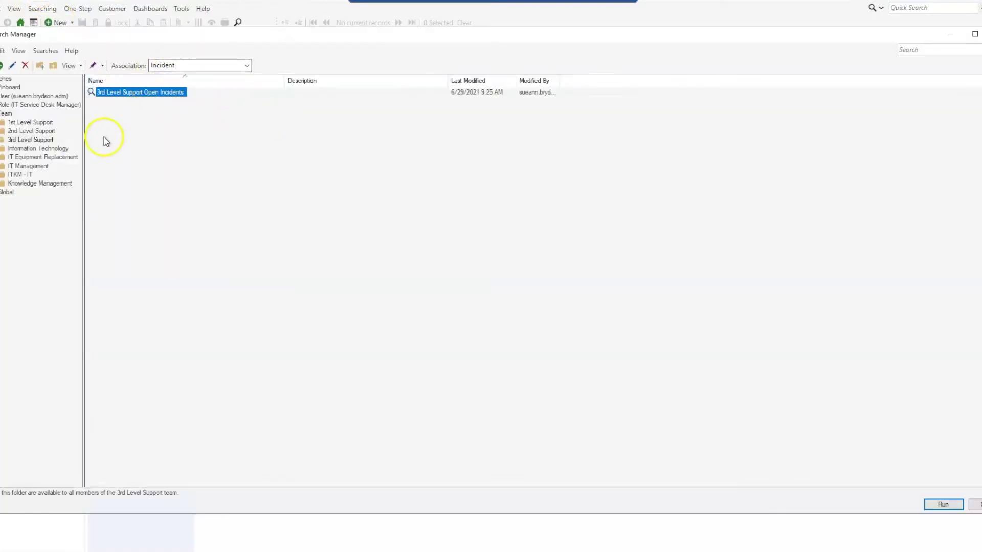
pyautogui.click(26, 123)
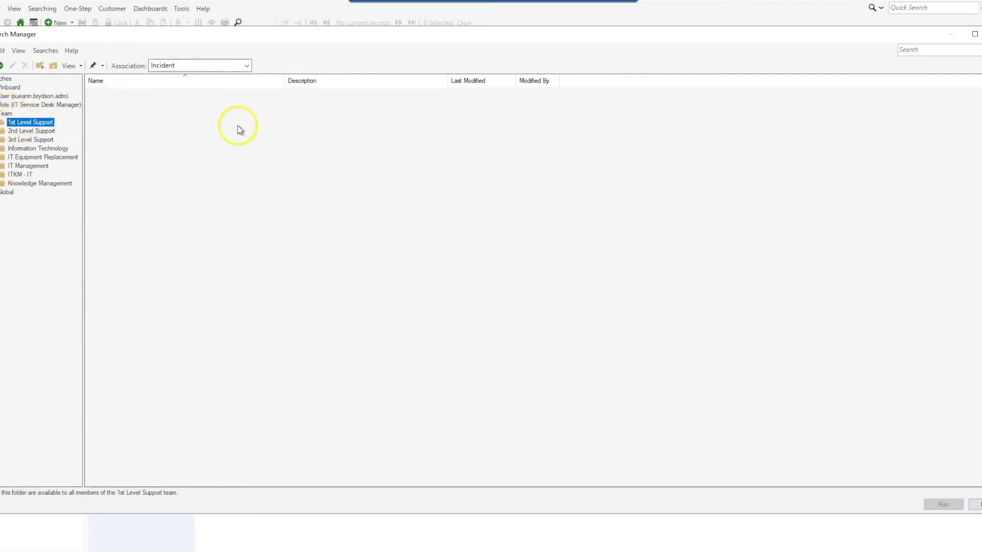
pyautogui.rightClick(123, 116)
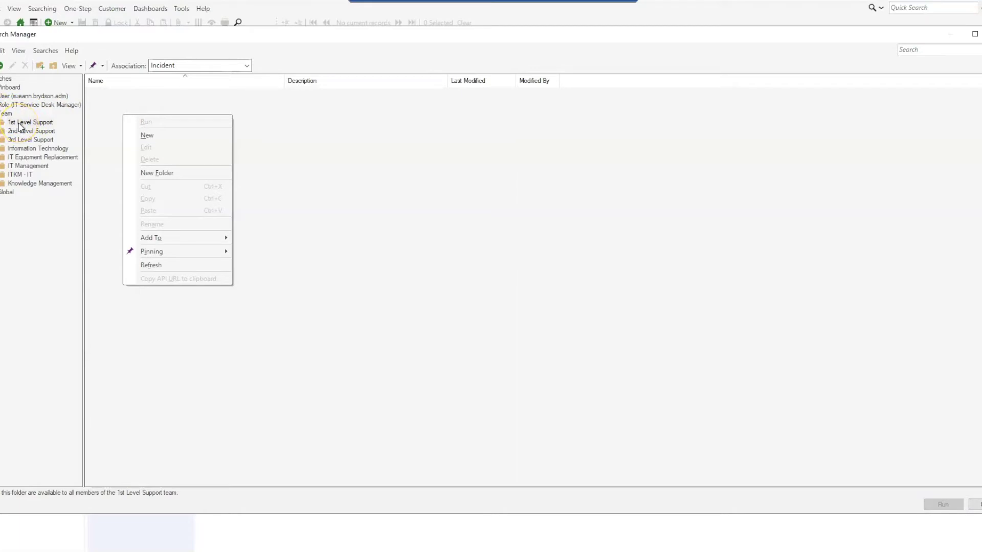
pyautogui.click(170, 139)
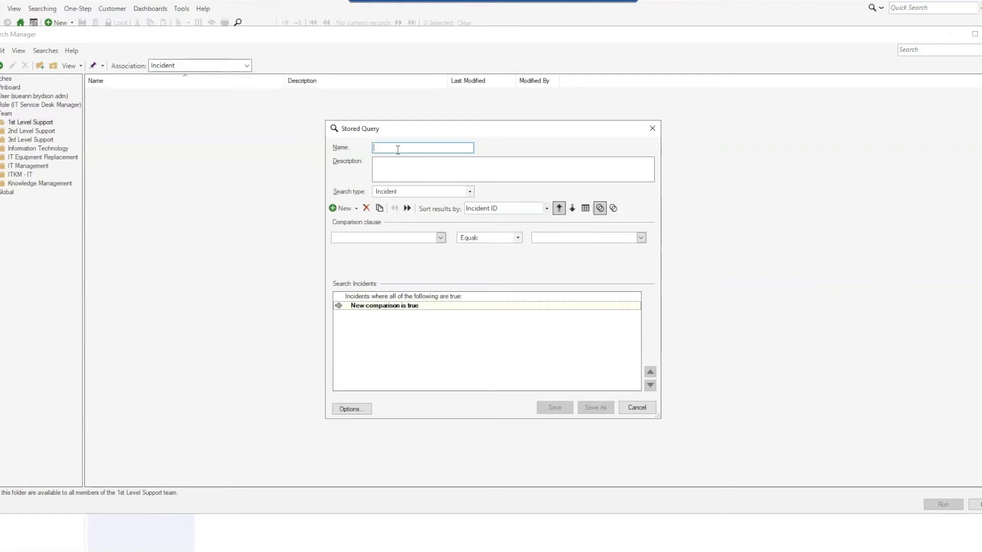
# - Enter '1st Level Support Not Touched Incidents' as the new Incident search's name
pyautogui.write('1s')
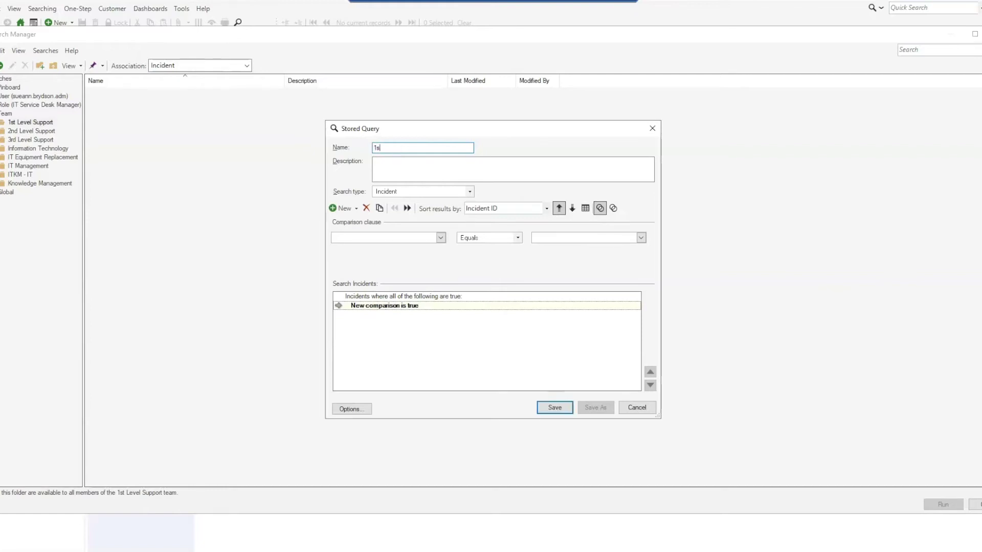
pyautogui.write('t L')
pyautogui.write('evel Suppo')
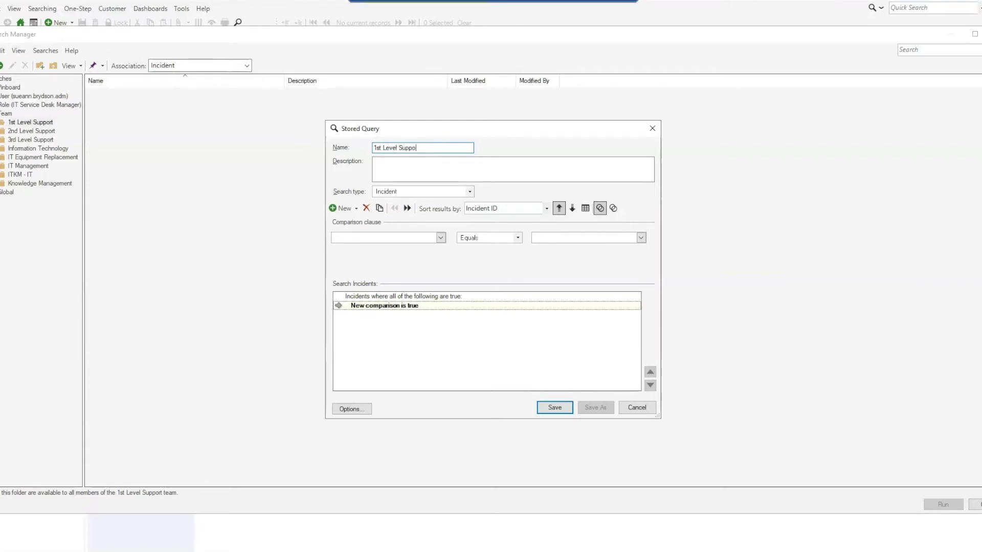
pyautogui.write('rt Not Tou')
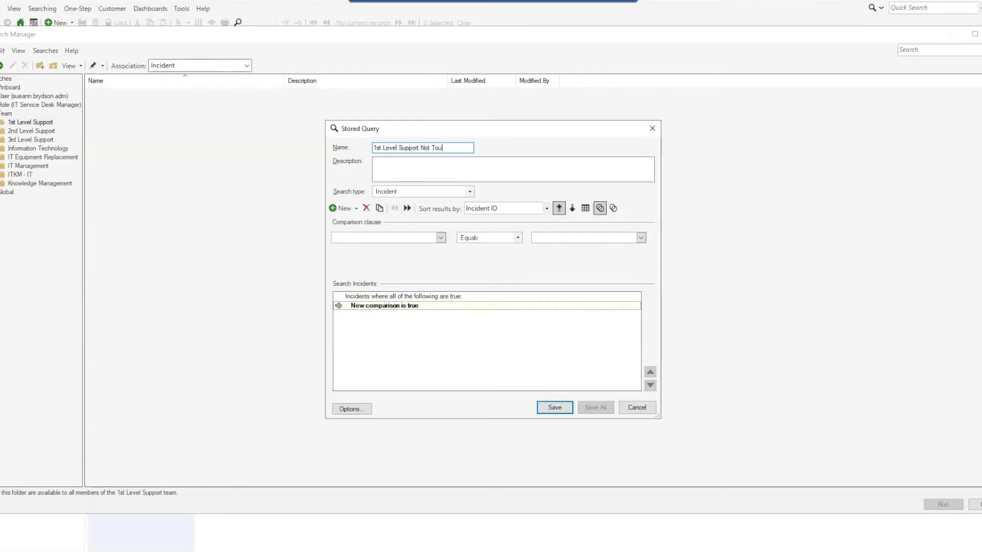
pyautogui.write('ched Inc')
pyautogui.write('idents')
pyautogui.click(387, 171)
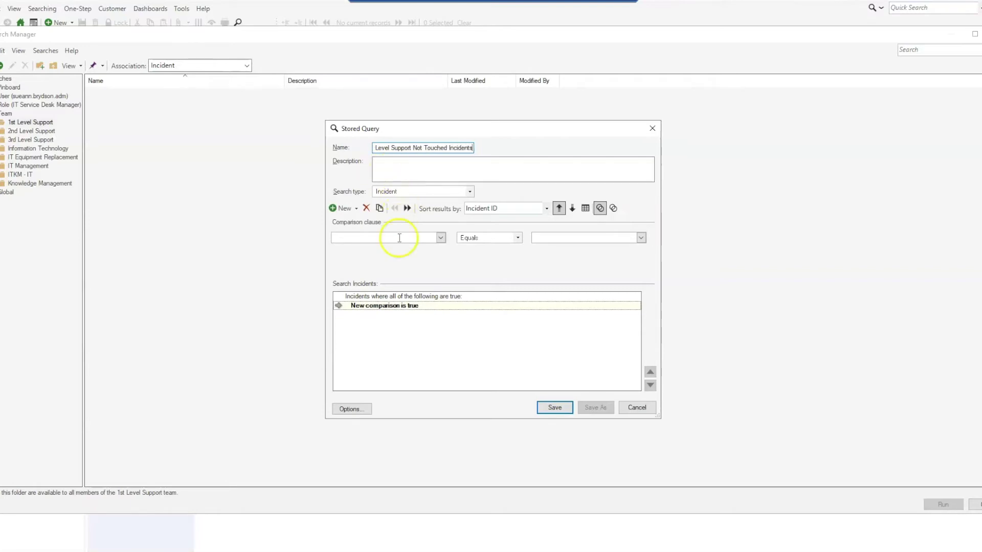
pyautogui.click(356, 209)
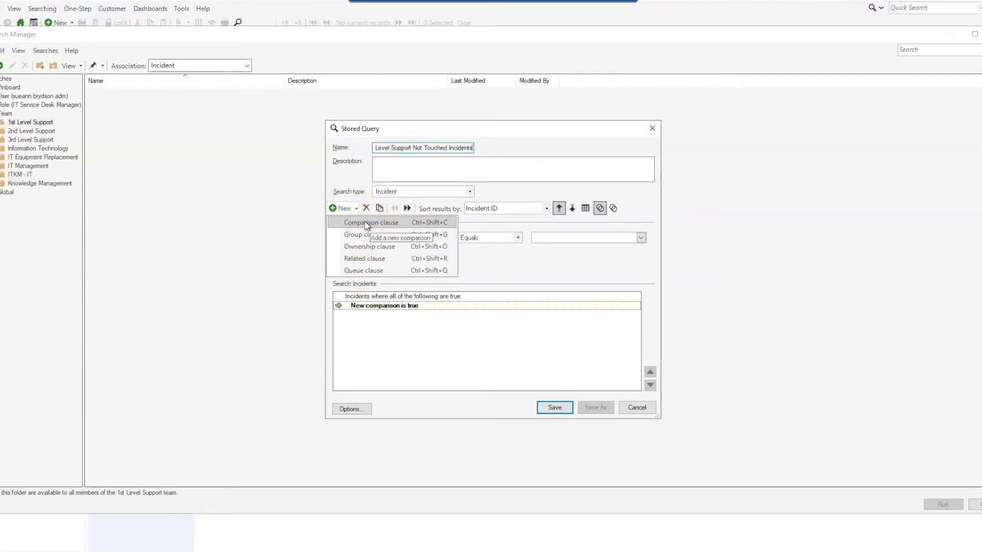
# - Add a condition: Incident Type equals Incident
pyautogui.click(367, 223)
pyautogui.click(440, 239)
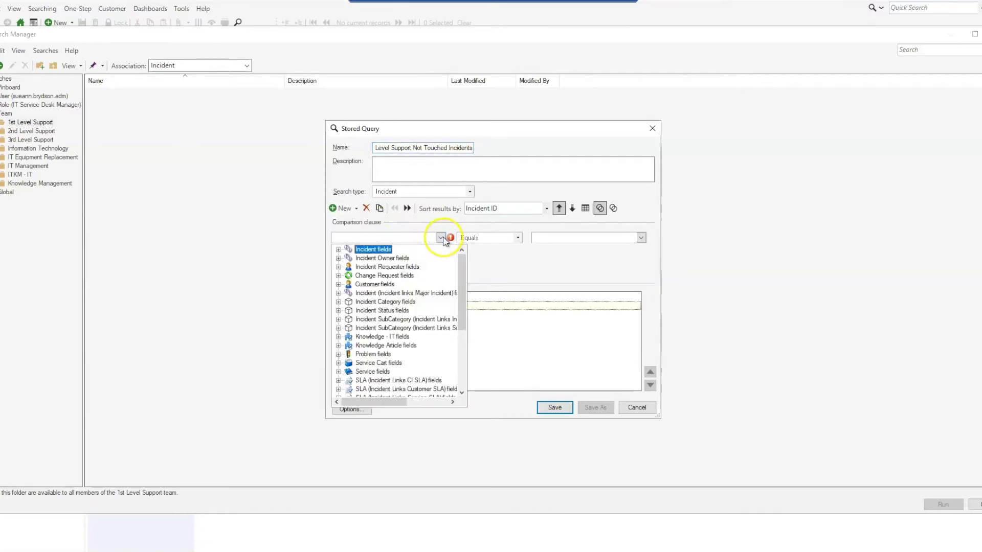
pyautogui.click(370, 251)
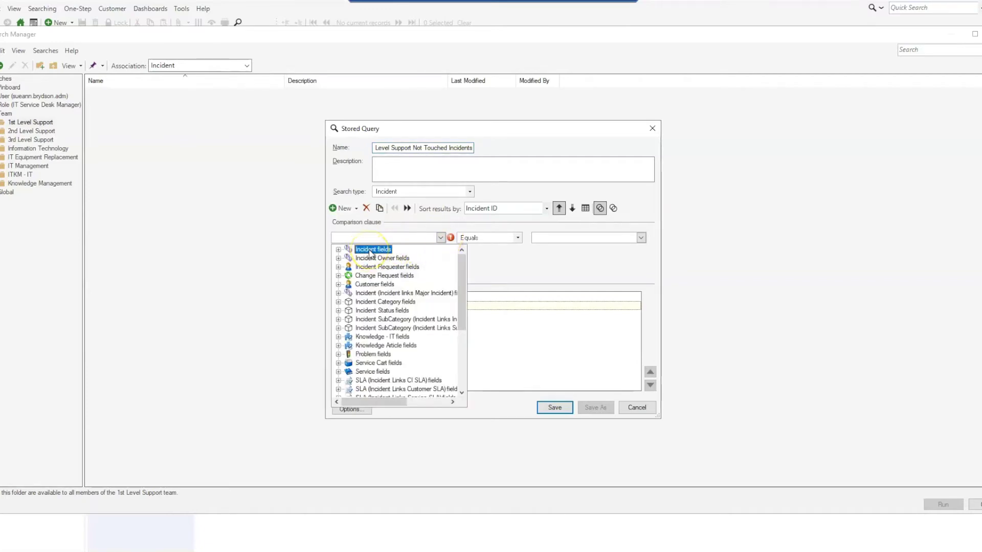
pyautogui.doubleClick(371, 250)
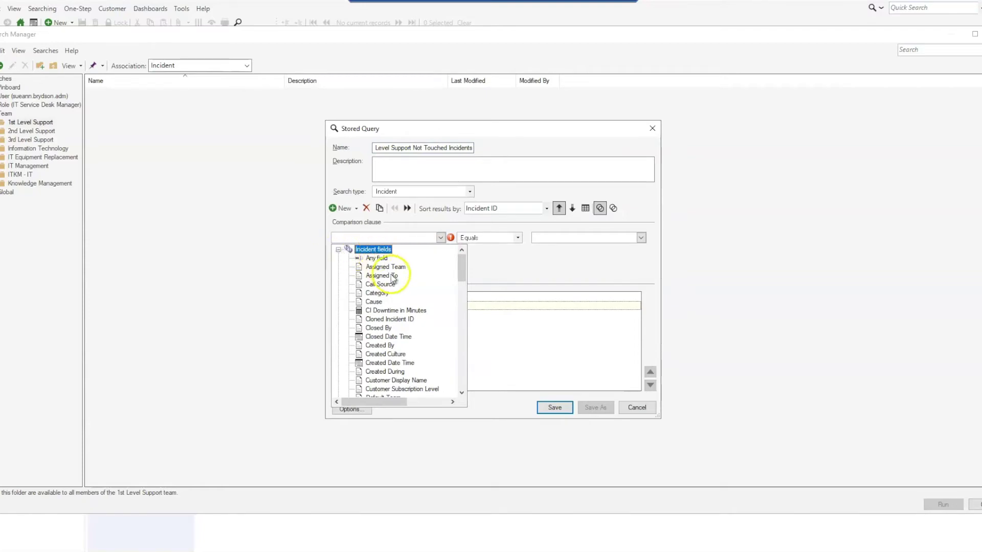
pyautogui.scroll(-4, 394, 317)
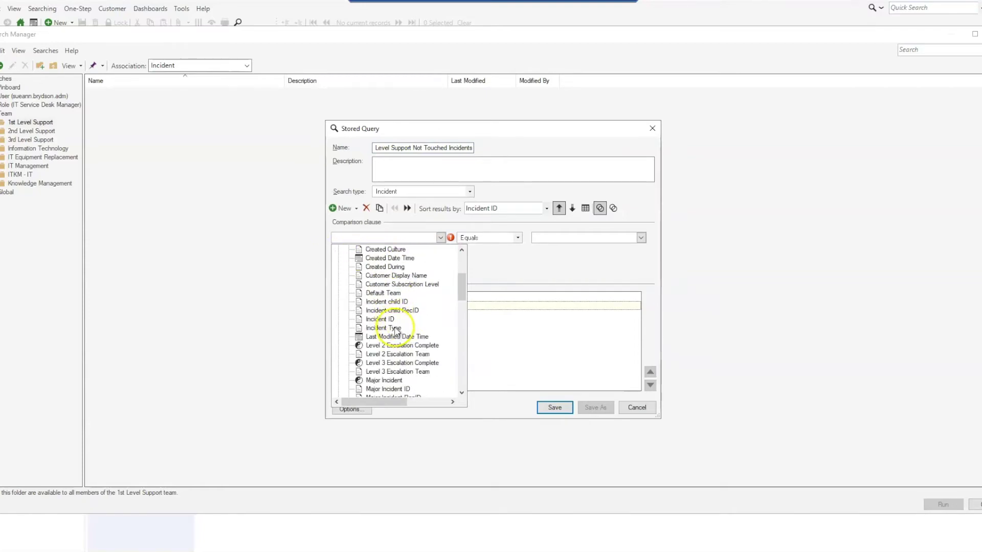
pyautogui.click(393, 328)
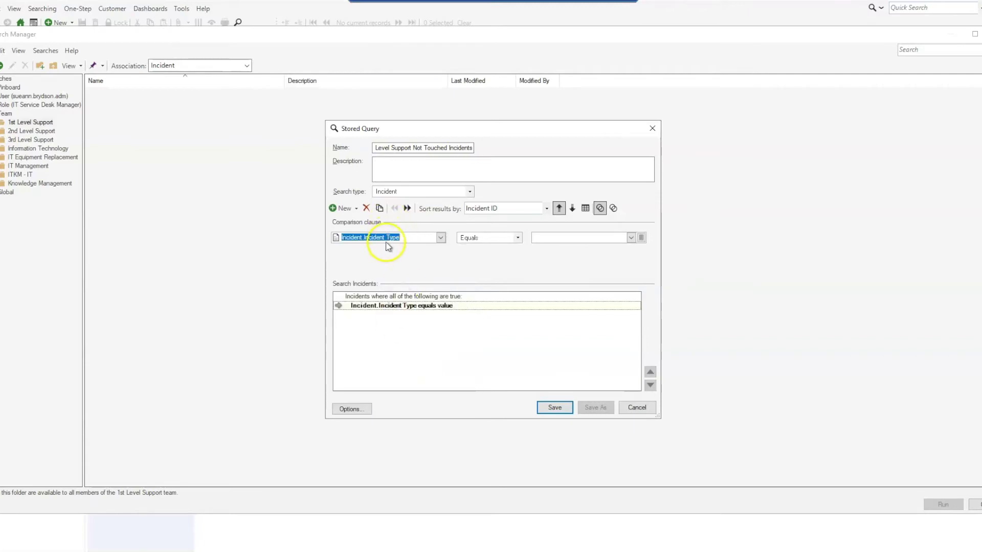
pyautogui.click(641, 239)
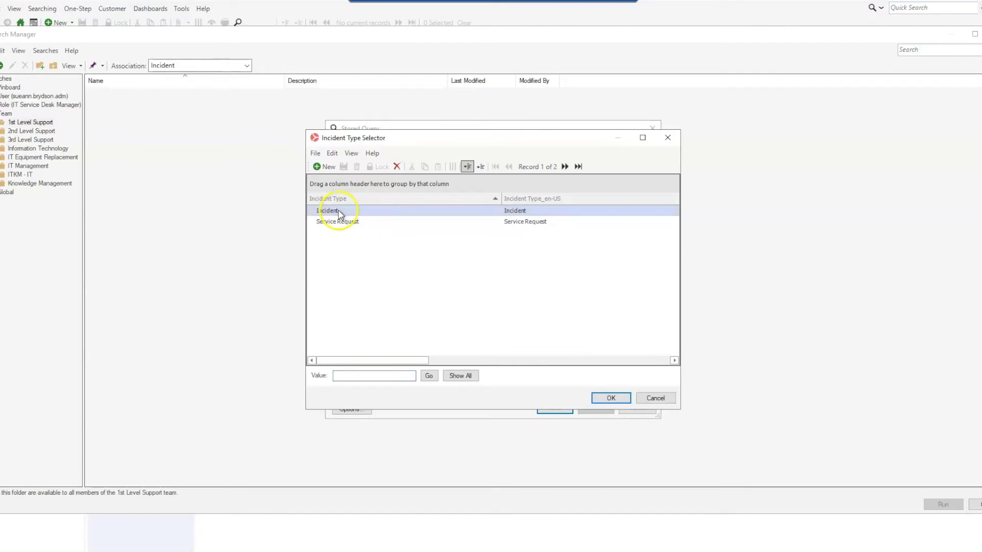
pyautogui.doubleClick(339, 214)
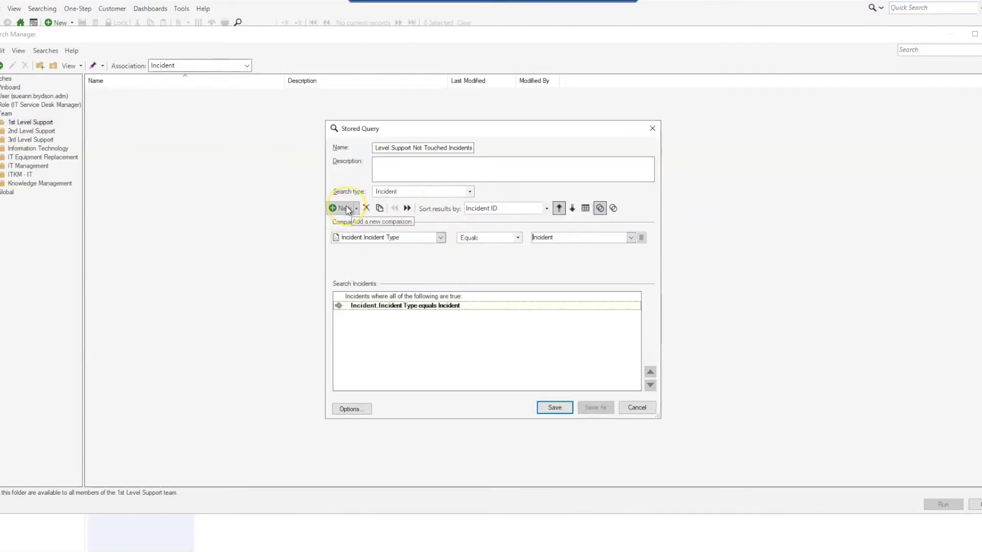
# - Add a second condition: Status equals Closed
pyautogui.click(346, 208)
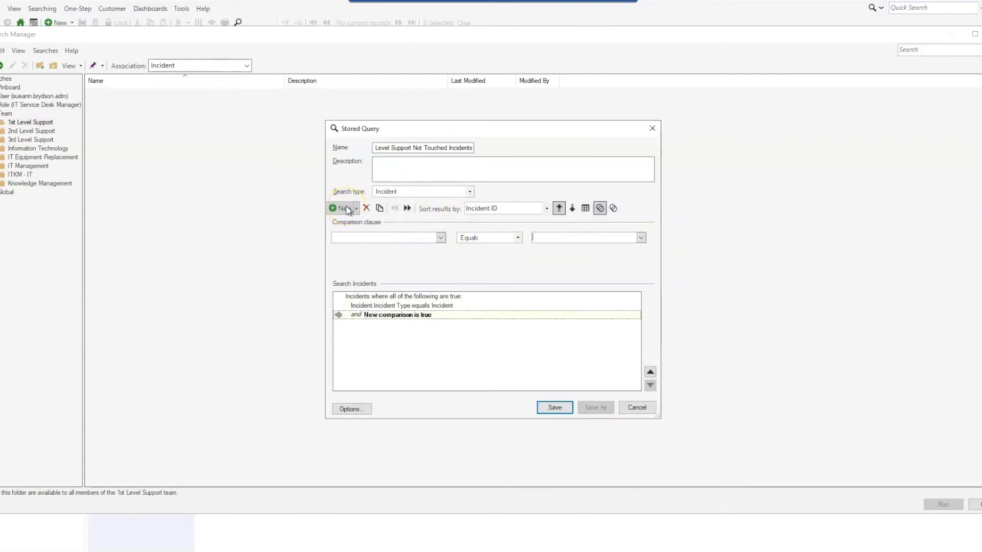
pyautogui.click(441, 239)
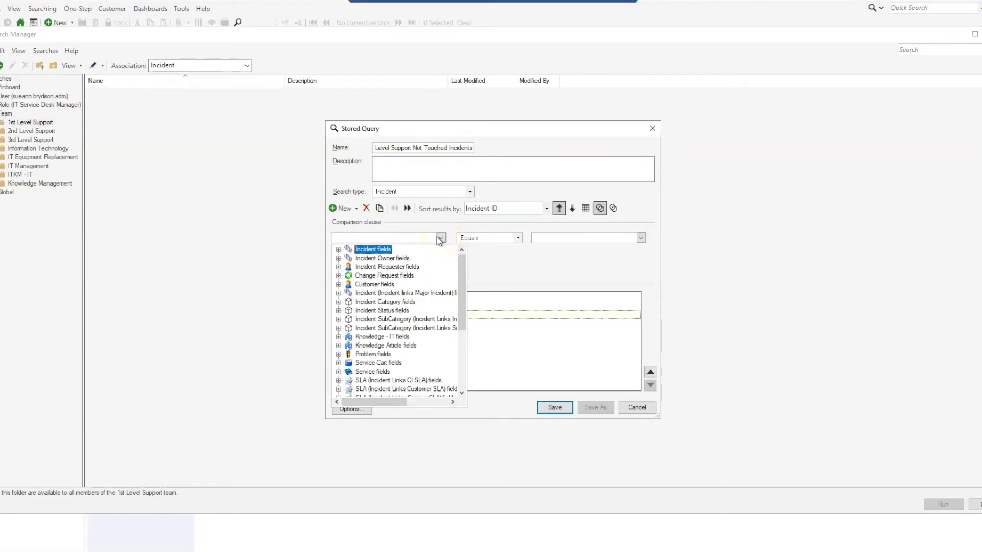
pyautogui.doubleClick(378, 250)
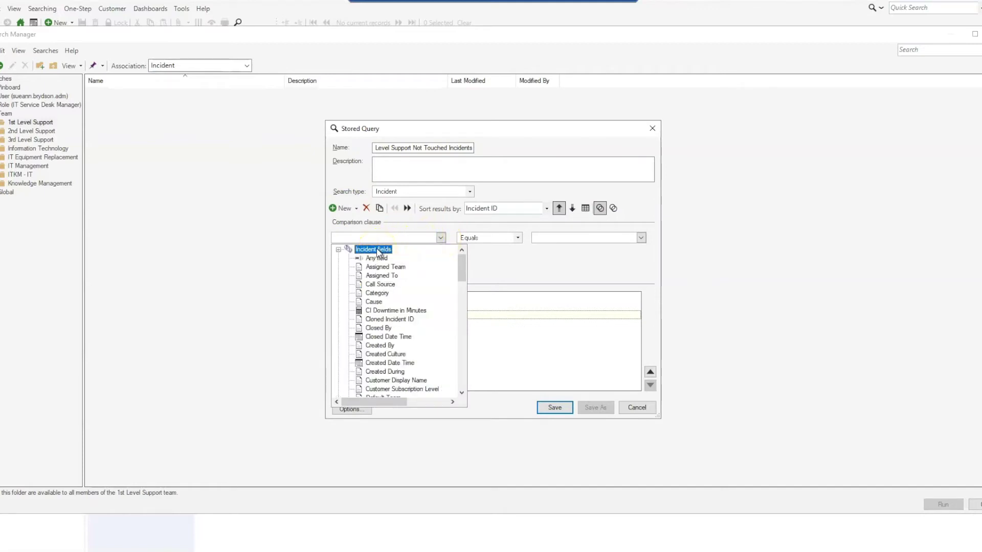
pyautogui.scroll(-5, 399, 325)
pyautogui.scroll(-3, 400, 325)
pyautogui.scroll(-4, 399, 325)
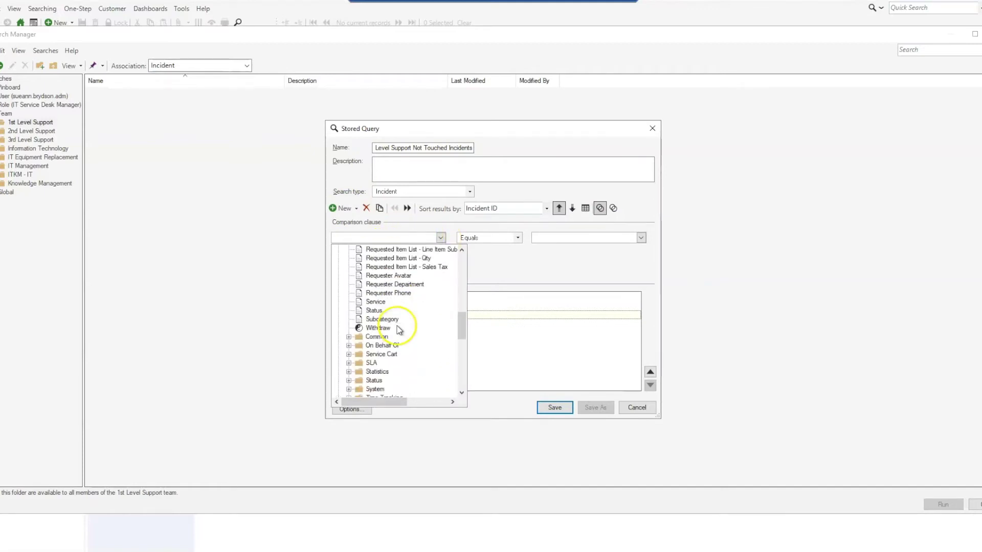
pyautogui.click(378, 316)
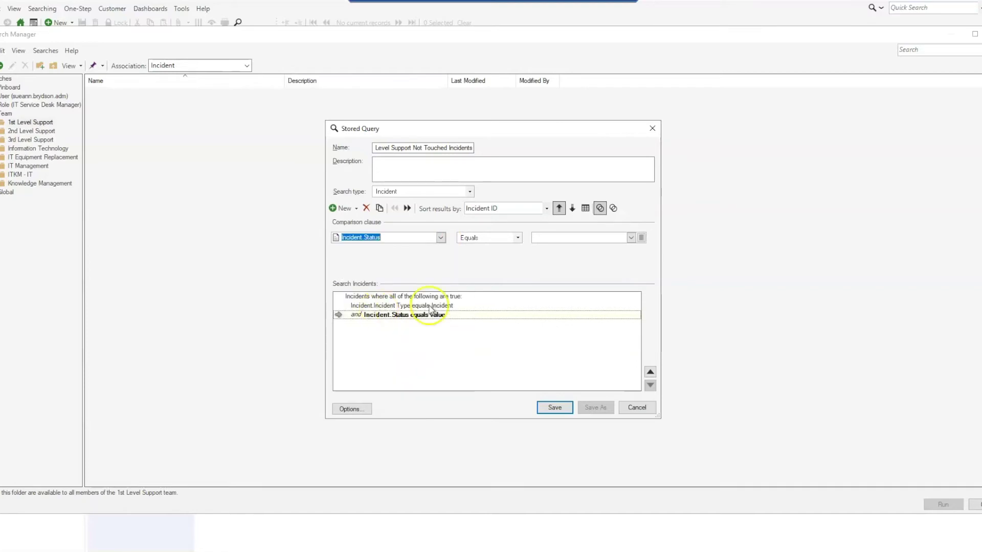
pyautogui.click(641, 238)
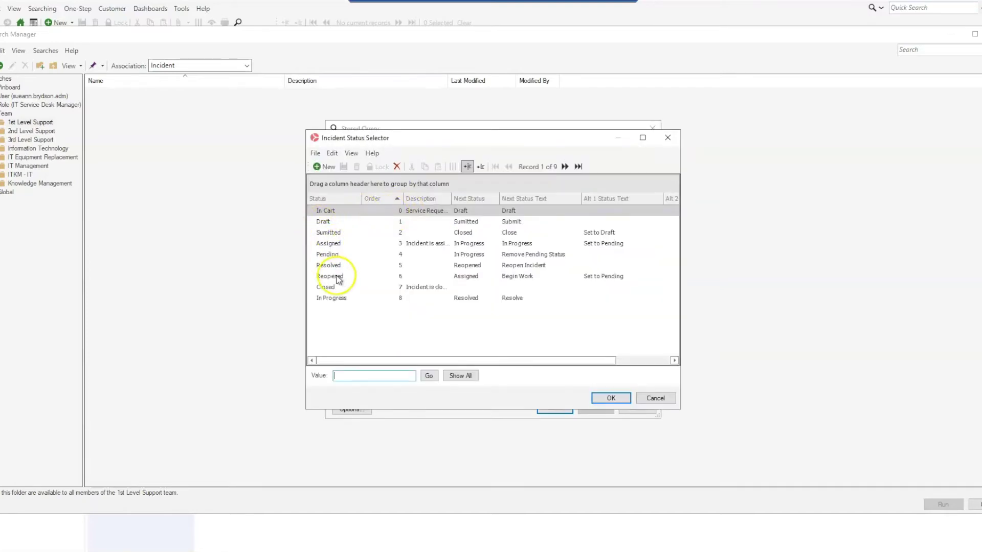
pyautogui.doubleClick(325, 286)
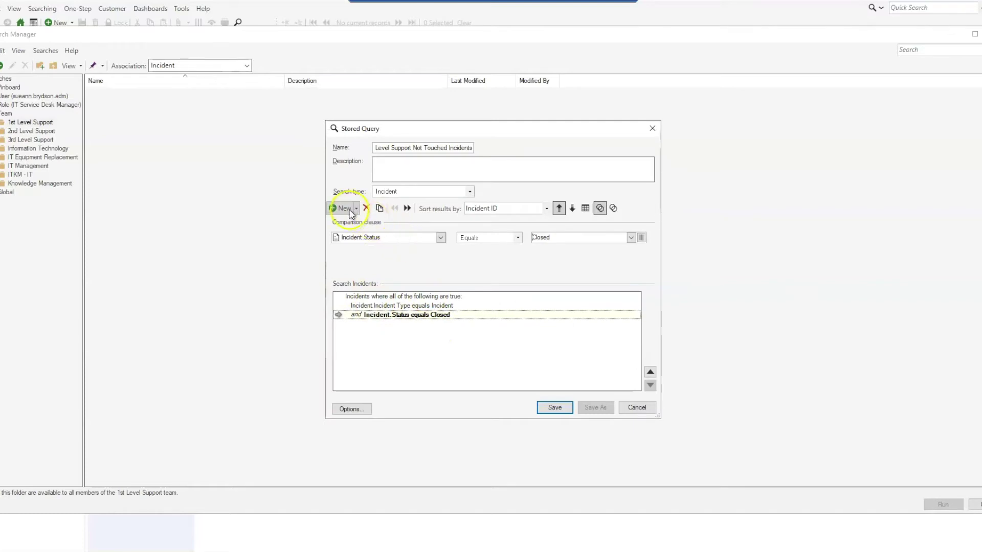
# - Add a third condition: Incident Status not equal to Resolved
pyautogui.click(343, 209)
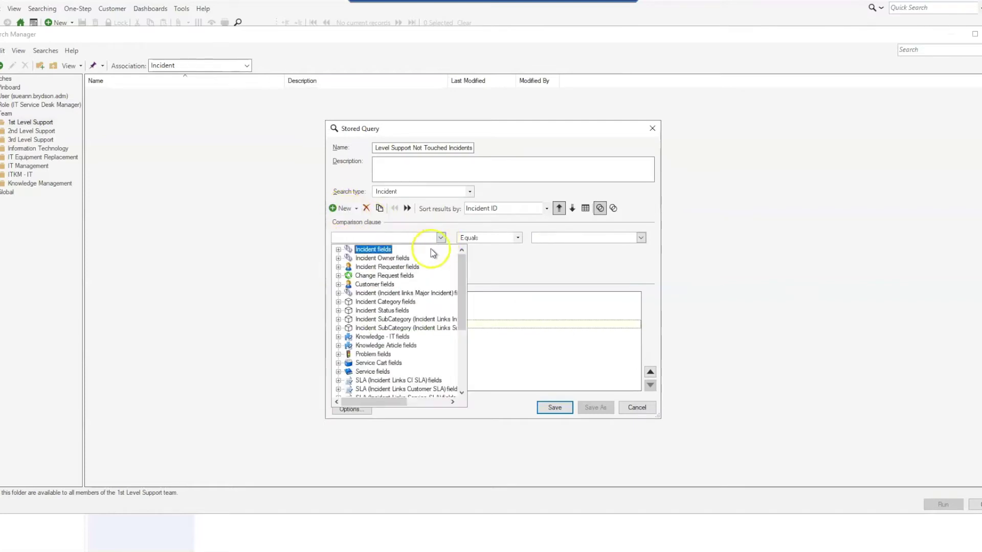
pyautogui.scroll(-4, 426, 256)
pyautogui.scroll(4, 416, 262)
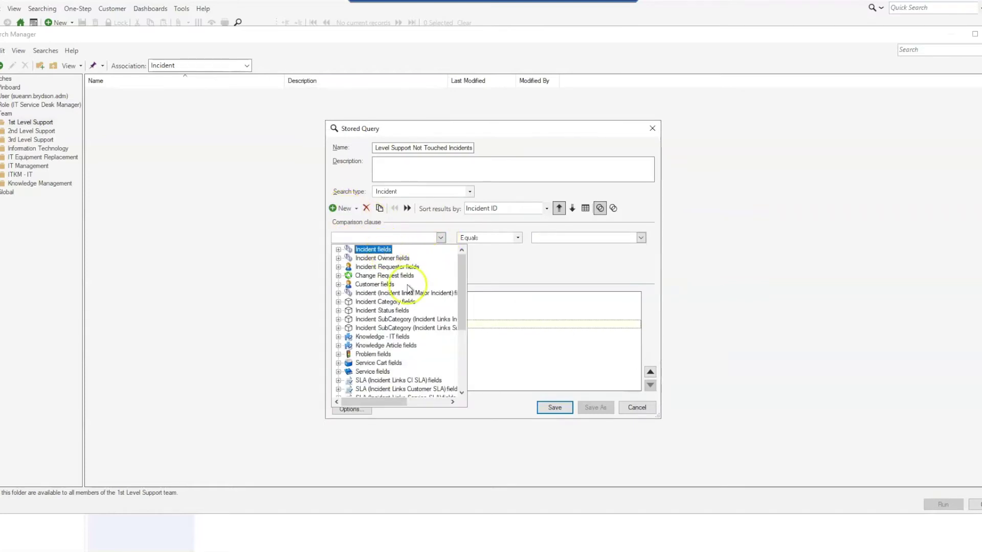
pyautogui.doubleClick(380, 249)
pyautogui.scroll(-5, 430, 271)
pyautogui.scroll(-3, 414, 307)
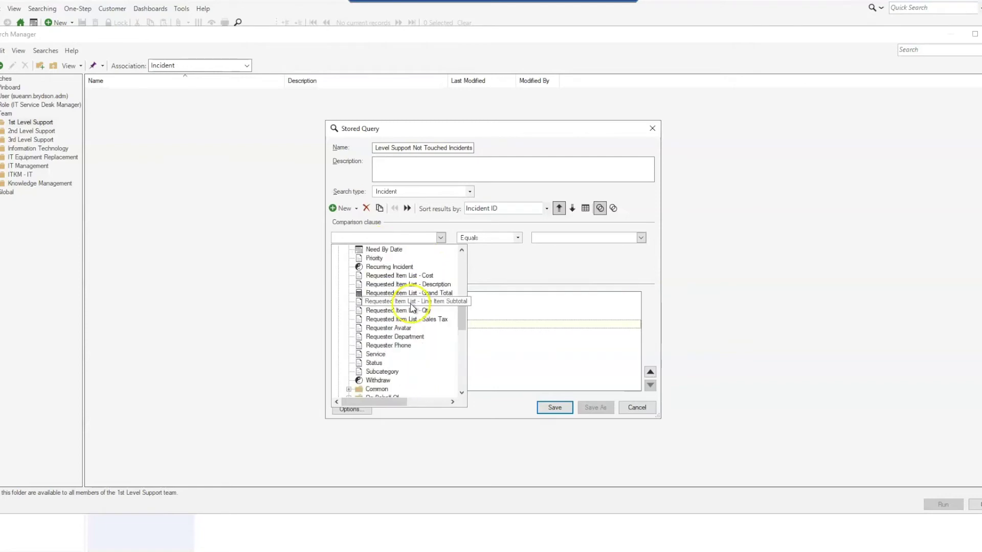
pyautogui.click(374, 362)
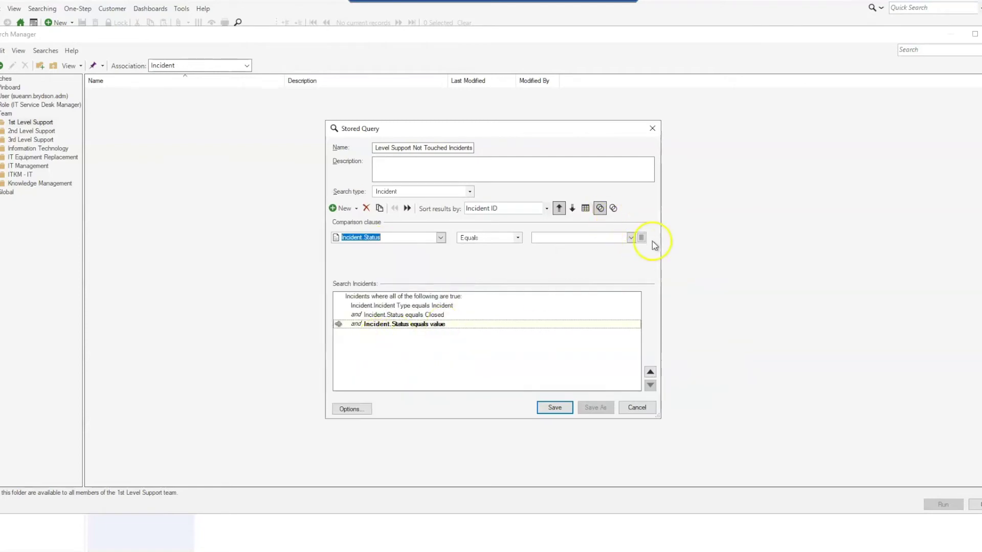
pyautogui.click(518, 239)
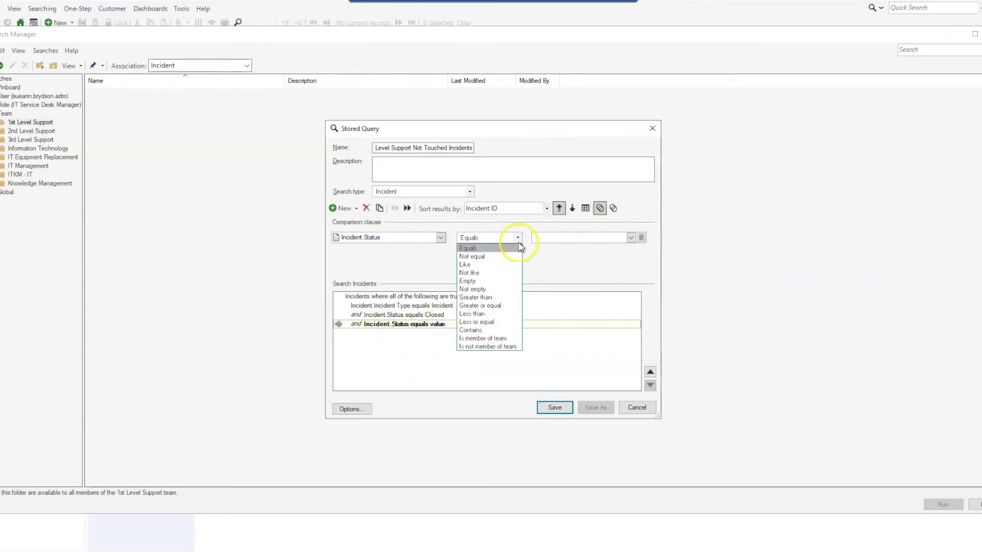
pyautogui.click(487, 257)
pyautogui.click(642, 238)
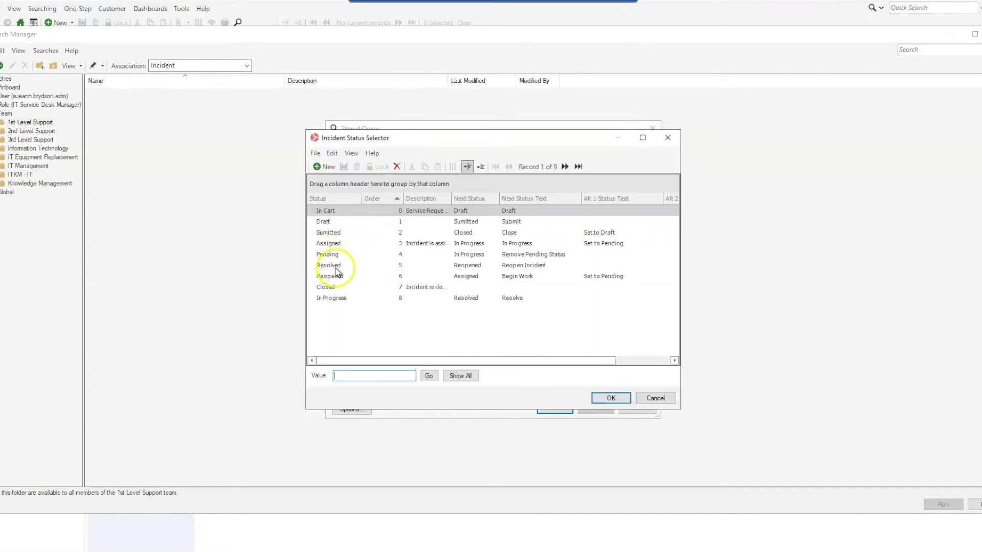
pyautogui.doubleClick(337, 265)
# - Change the Closed condition to not equal and add a blank fourth condition
pyautogui.click(429, 316)
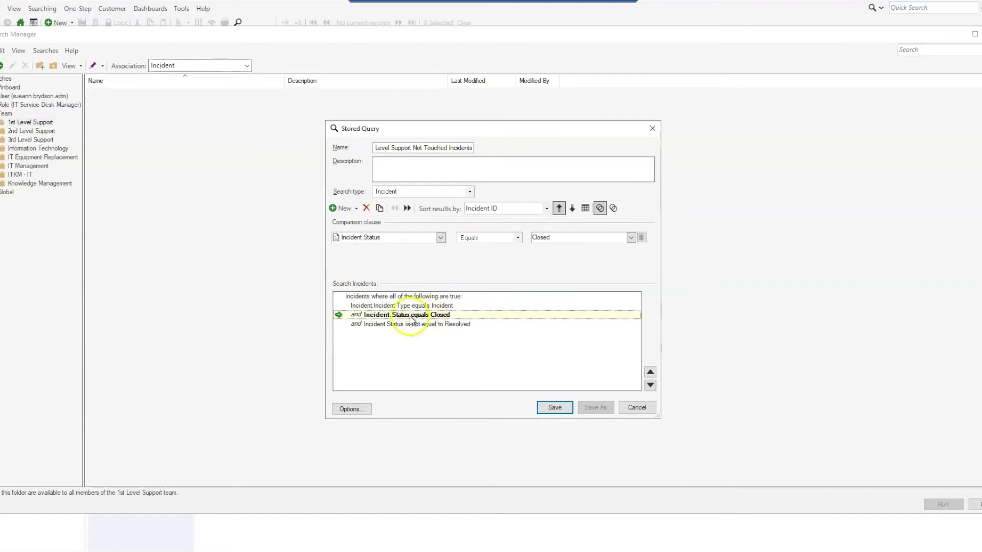
pyautogui.click(517, 238)
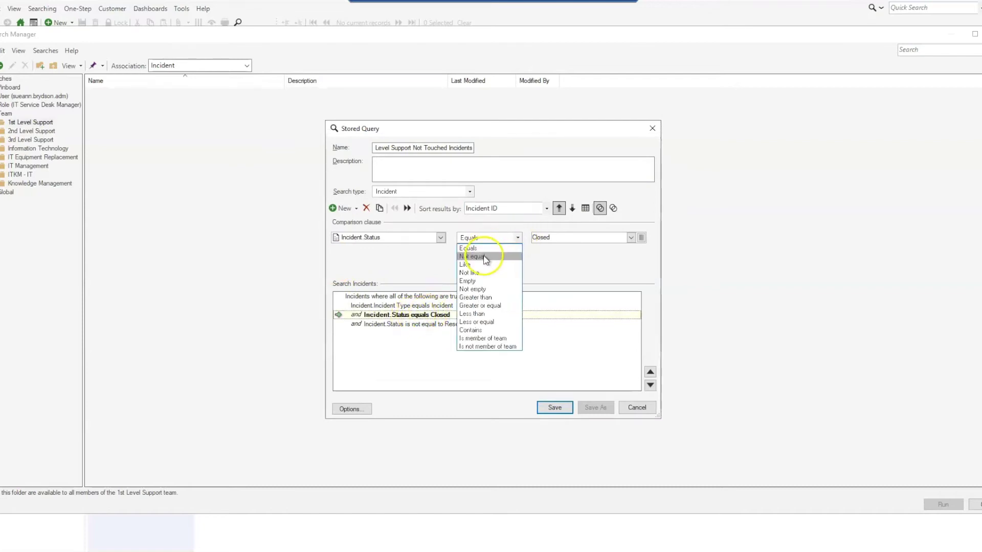
pyautogui.click(484, 257)
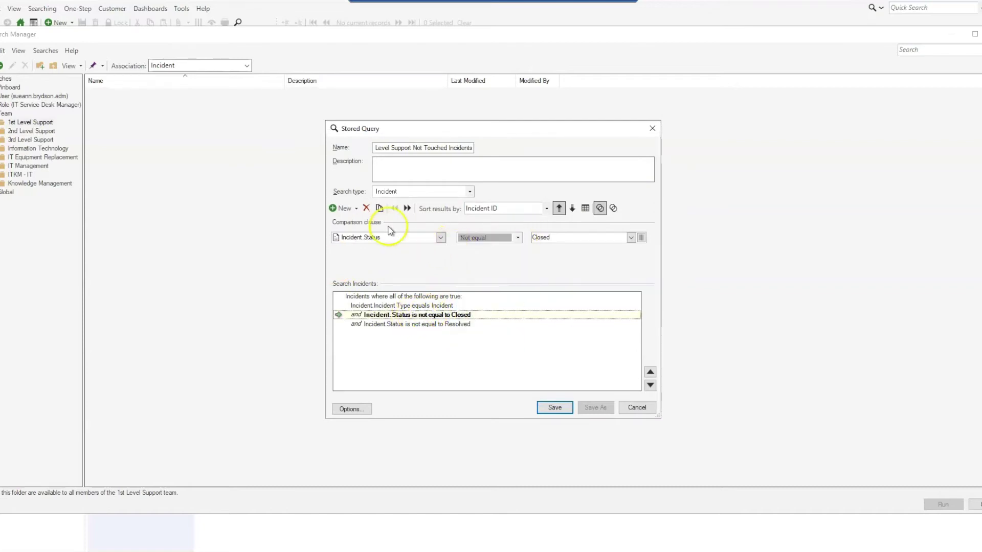
pyautogui.click(340, 209)
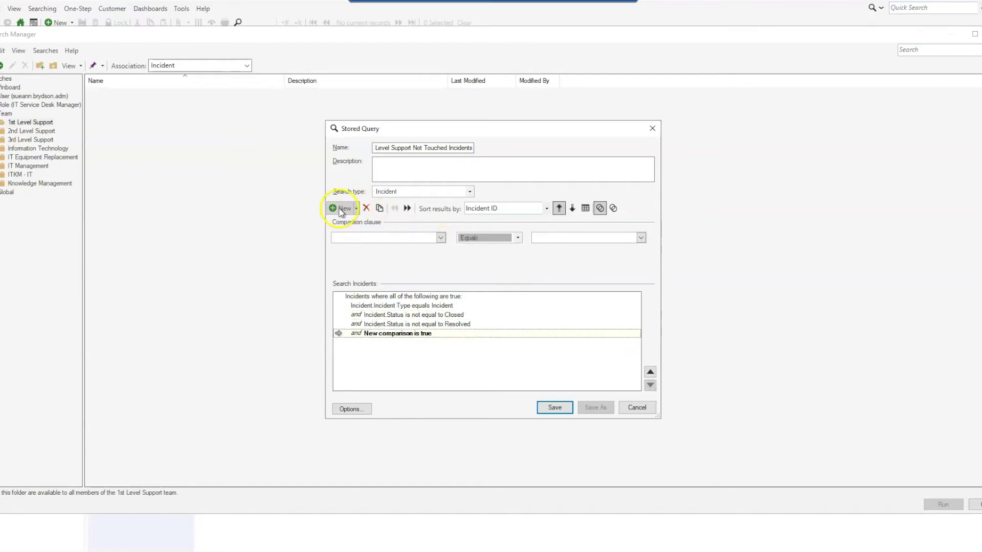
# - Set the new condition to Incident Created Date Time less than
pyautogui.click(440, 238)
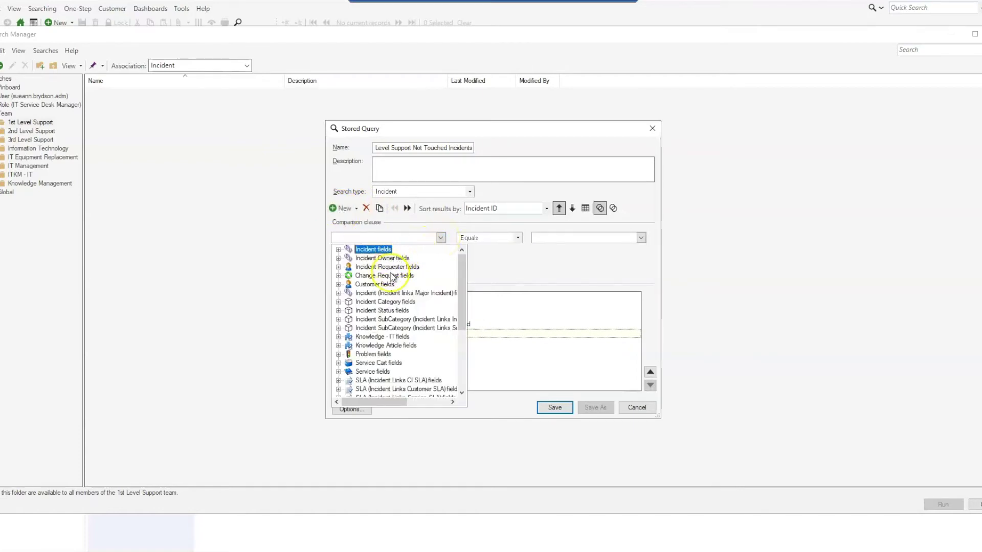
pyautogui.doubleClick(386, 251)
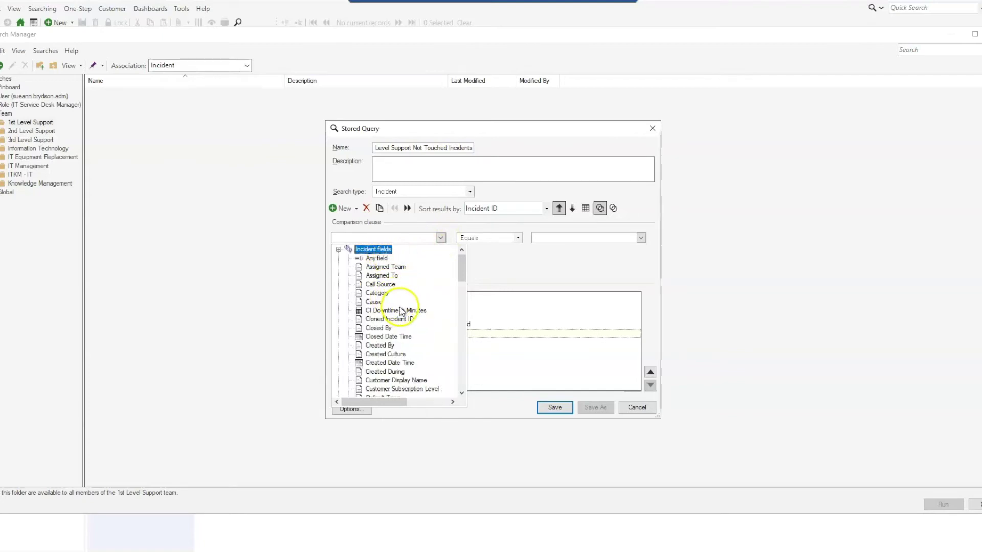
pyautogui.scroll(-1, 401, 312)
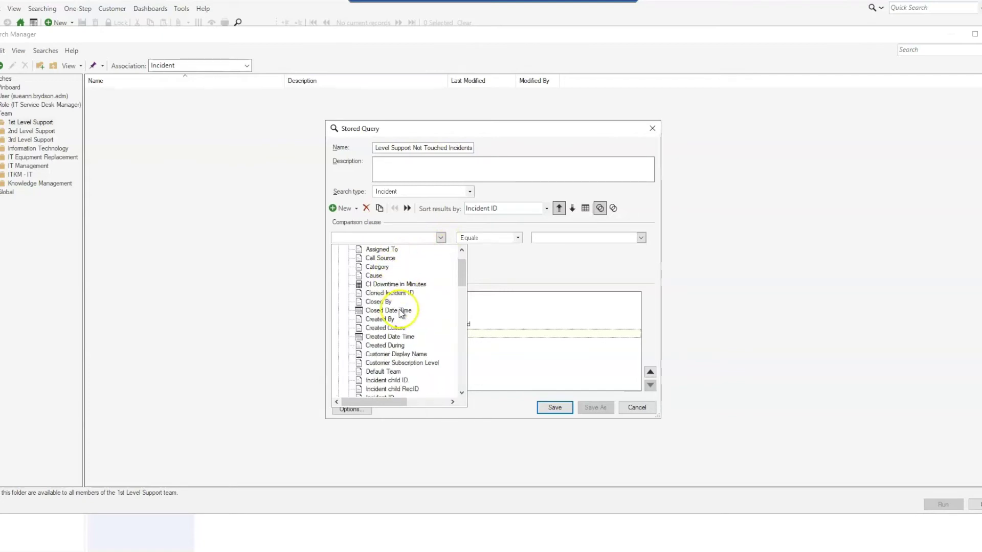
pyautogui.click(401, 337)
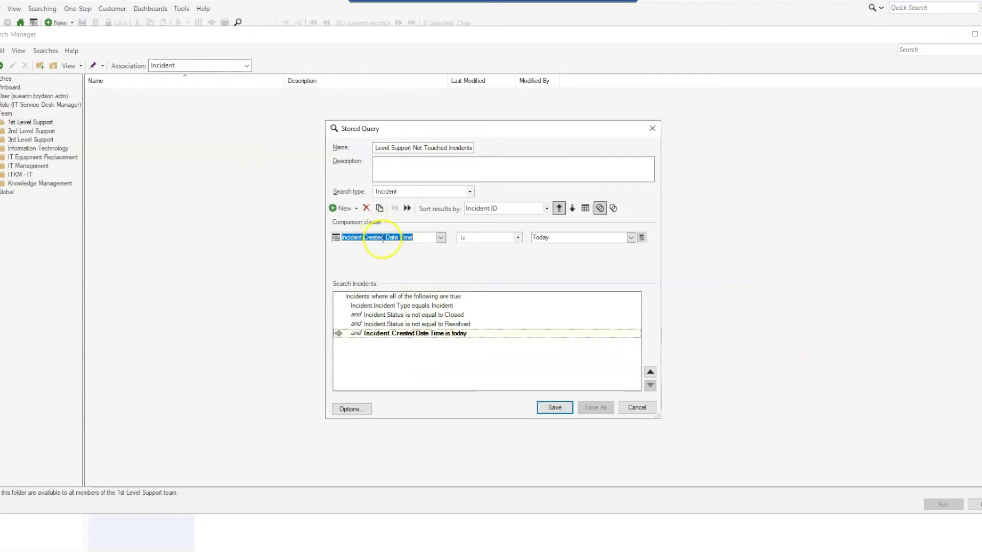
pyautogui.click(516, 238)
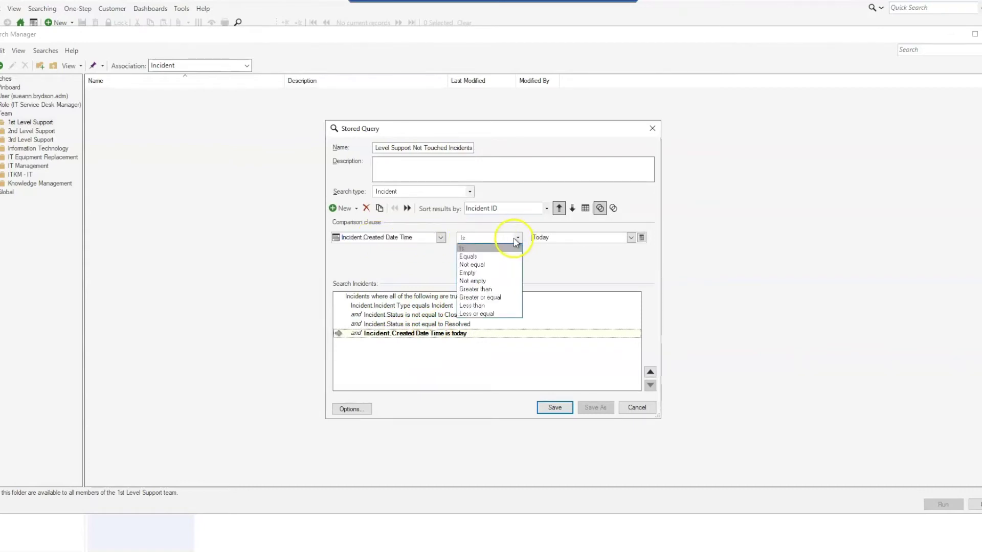
pyautogui.click(478, 306)
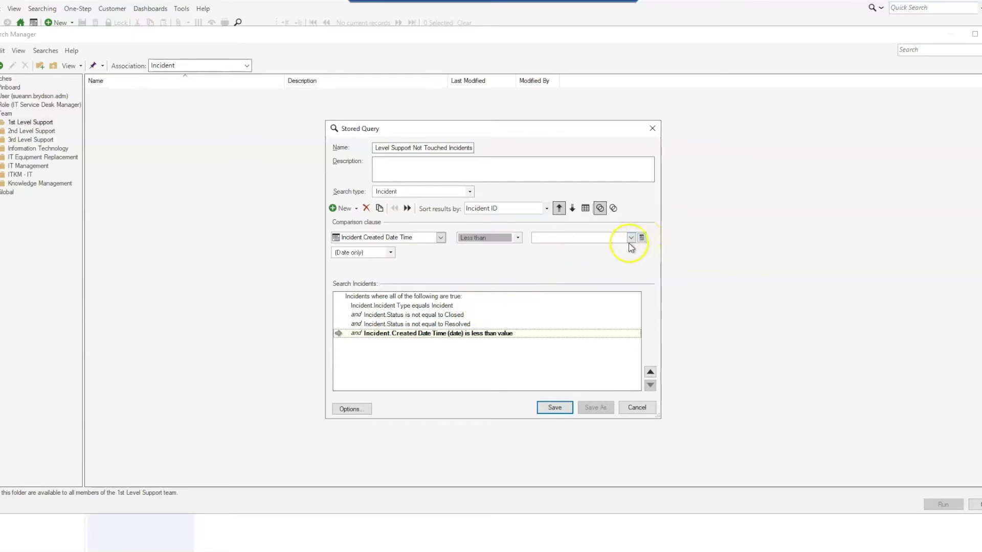
# - Use the System function CurrentDateTime() as the created-date comparison value
pyautogui.click(641, 238)
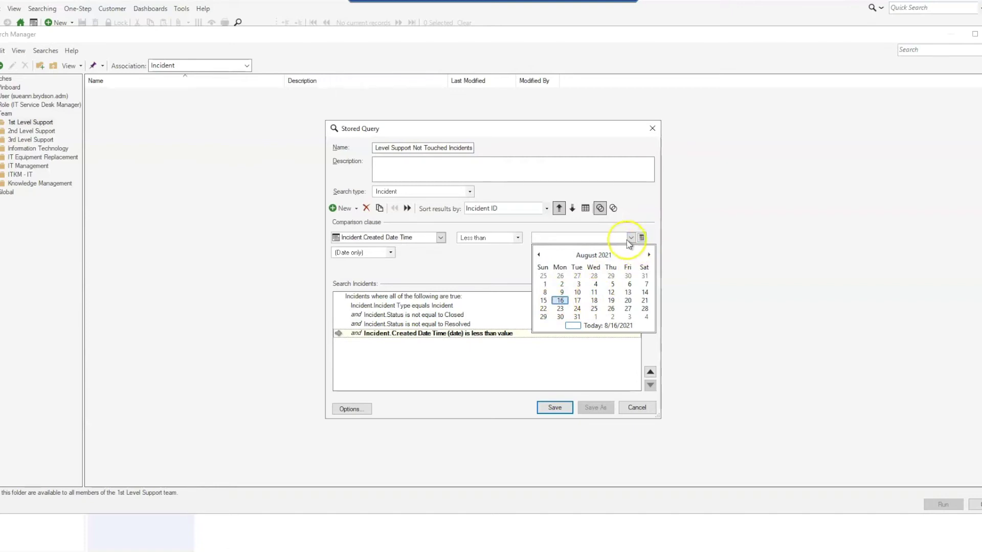
pyautogui.click(632, 238)
pyautogui.click(632, 238)
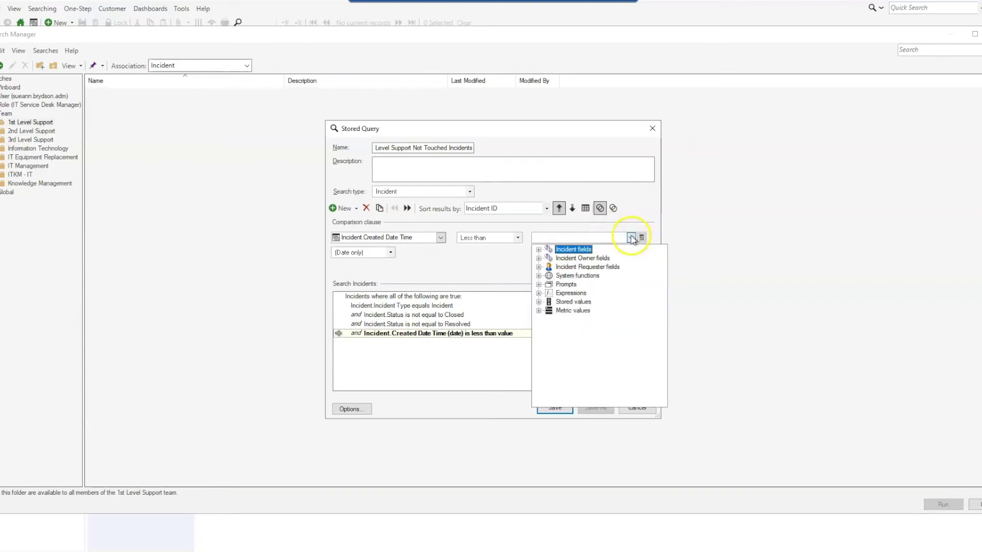
pyautogui.doubleClick(587, 278)
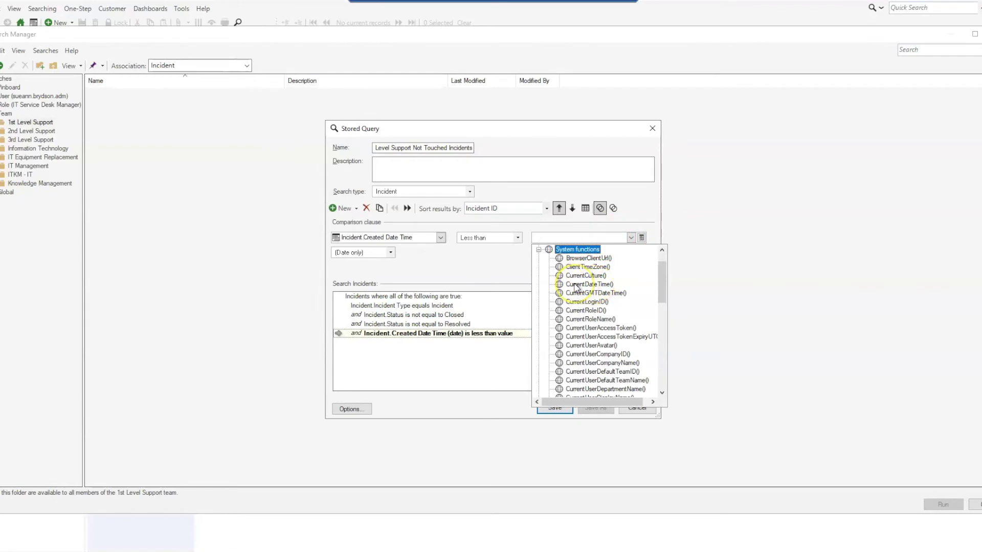
pyautogui.click(607, 287)
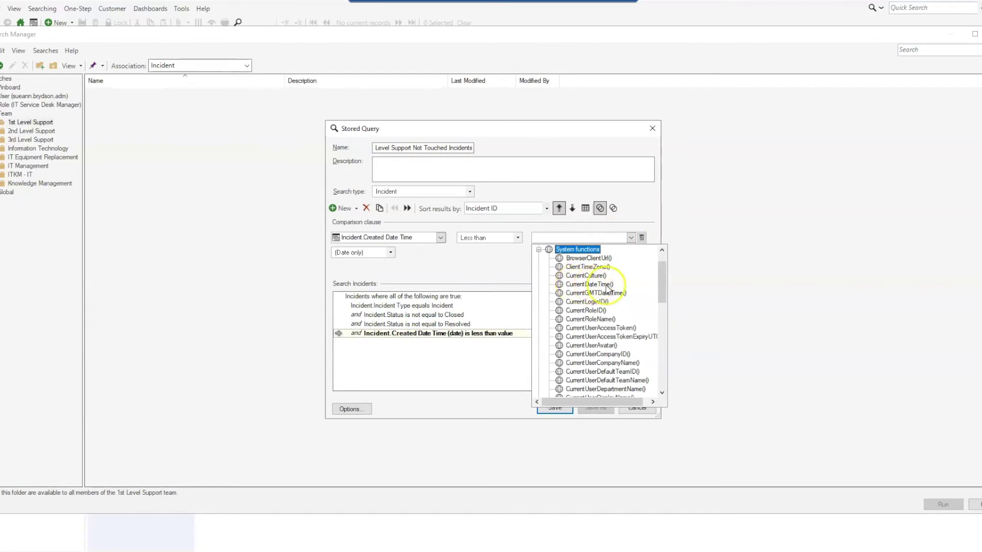
pyautogui.click(607, 285)
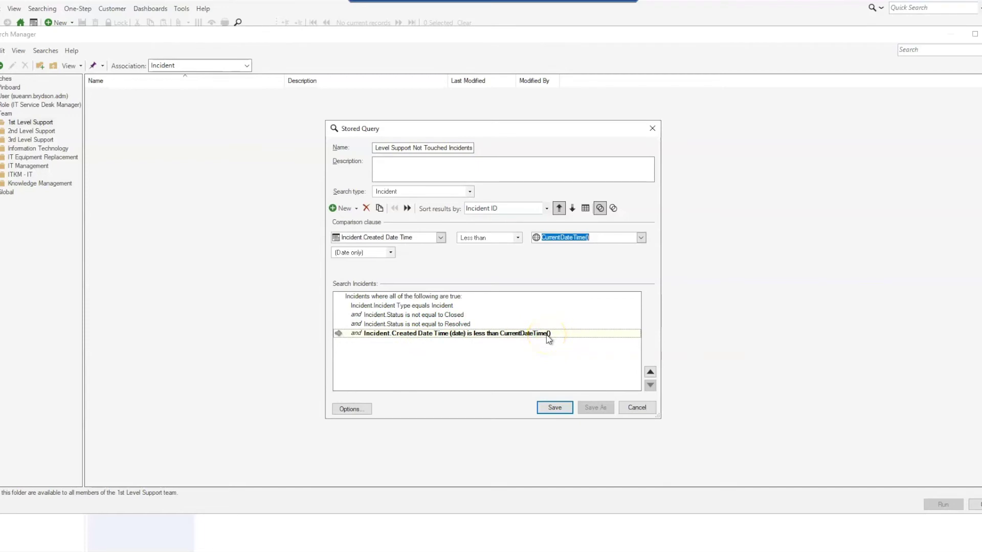
# - Save the search, run it from Search Manager, and select incident 102555 in the results
pyautogui.click(560, 402)
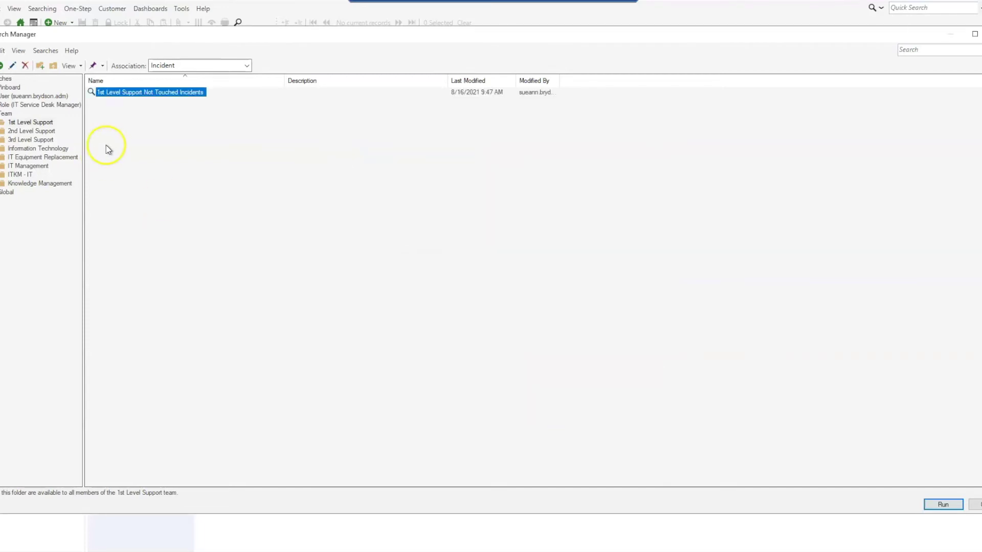
pyautogui.doubleClick(132, 94)
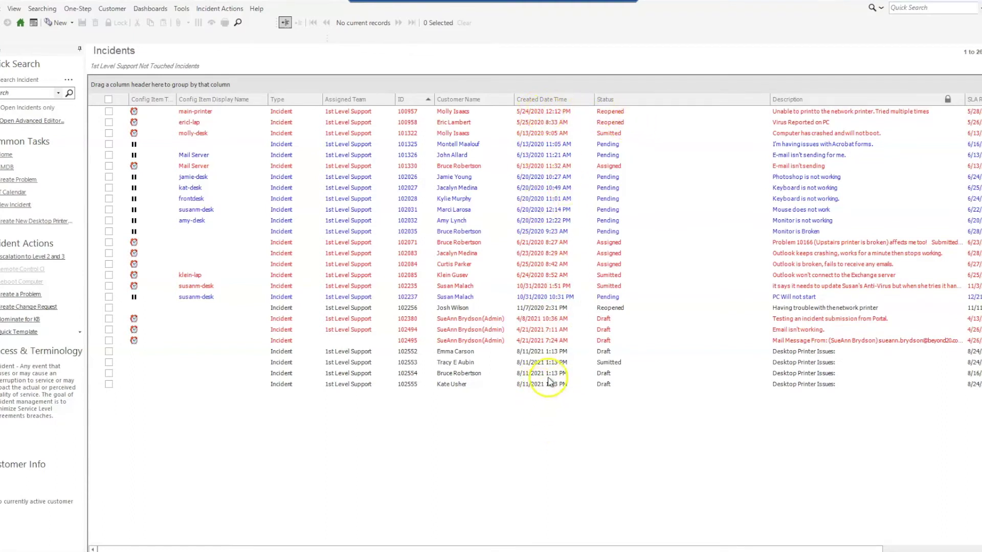
pyautogui.click(610, 386)
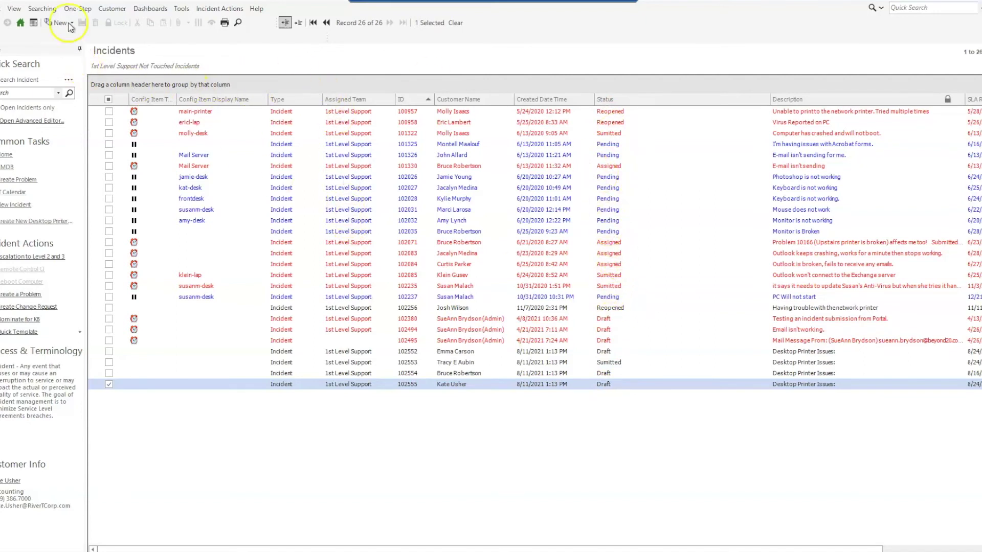
# - Open the saved search for editing from Search Manager
pyautogui.click(43, 9)
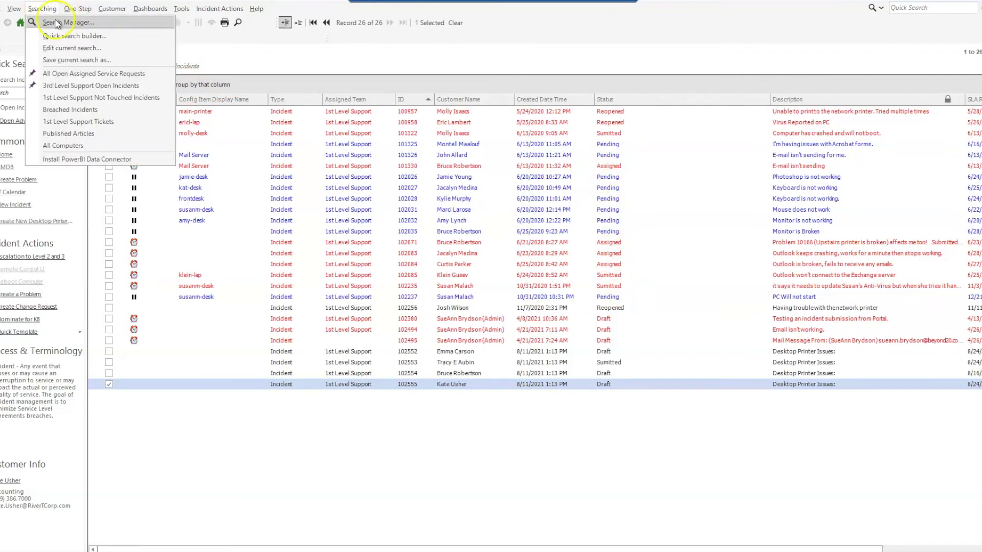
pyautogui.click(72, 48)
pyautogui.rightClick(125, 94)
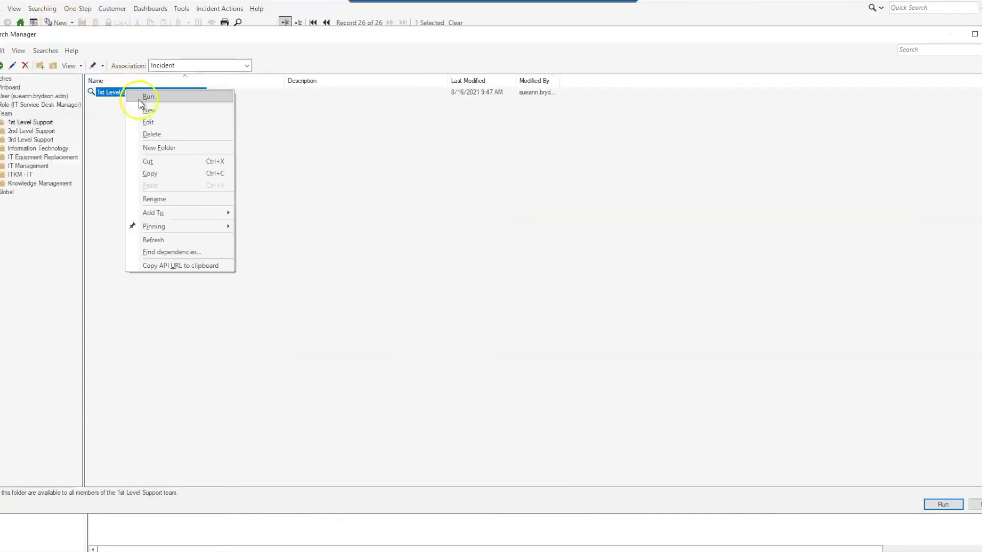
pyautogui.click(146, 121)
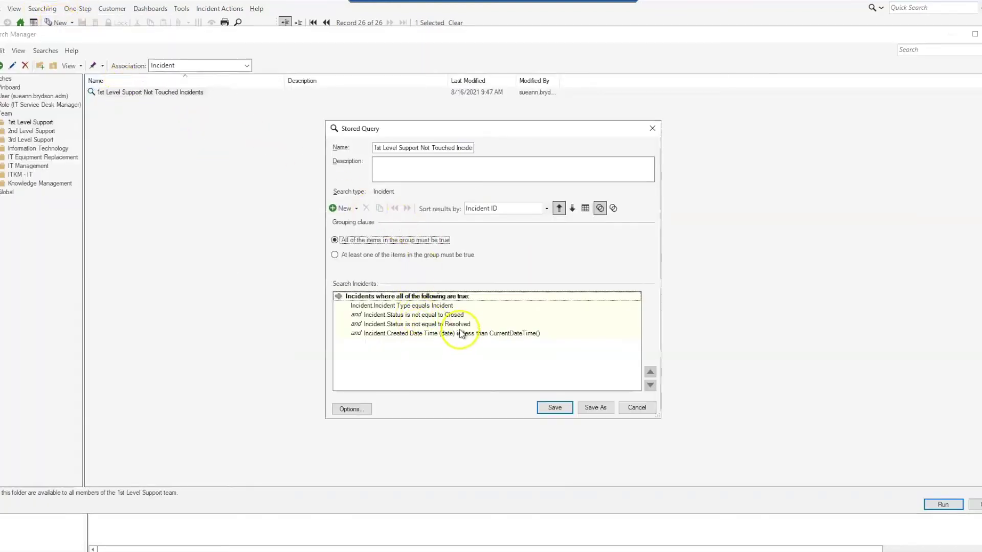
# - Change the not-equal-Closed condition to Status equals Sumitted
pyautogui.click(444, 314)
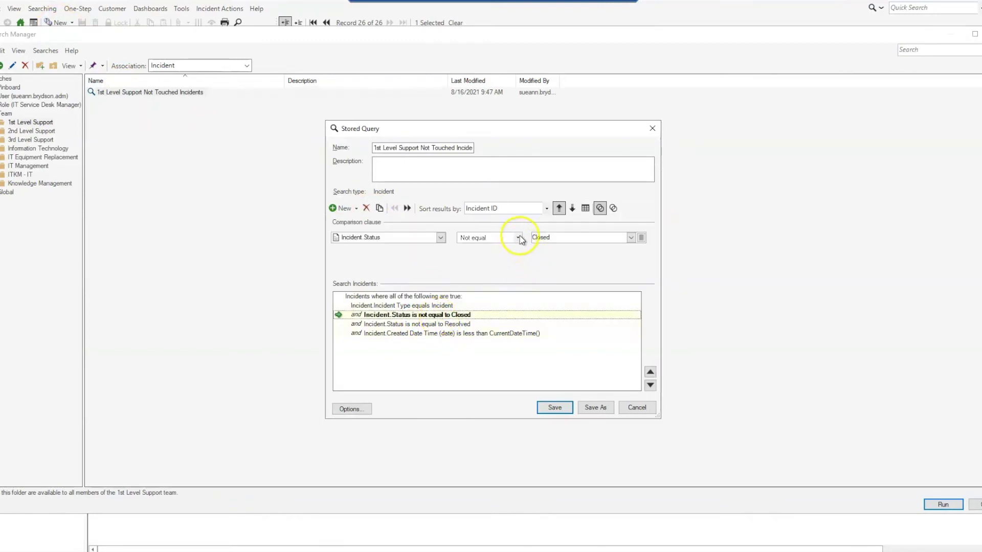
pyautogui.click(517, 238)
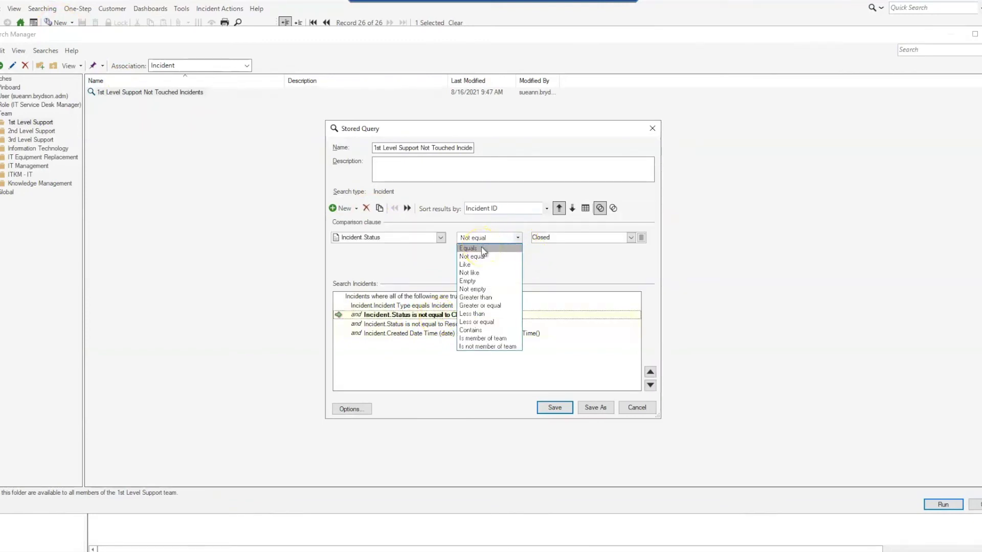
pyautogui.click(482, 249)
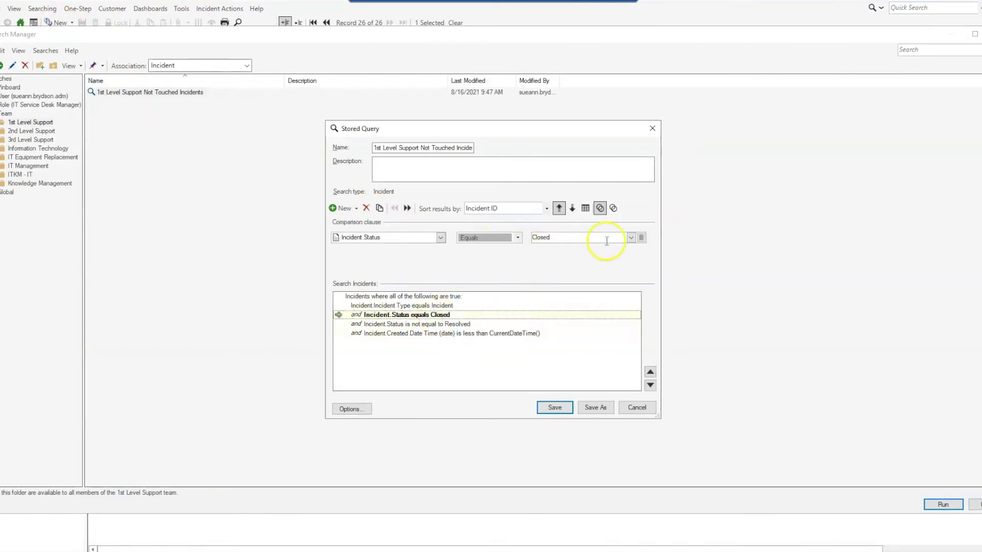
pyautogui.click(641, 237)
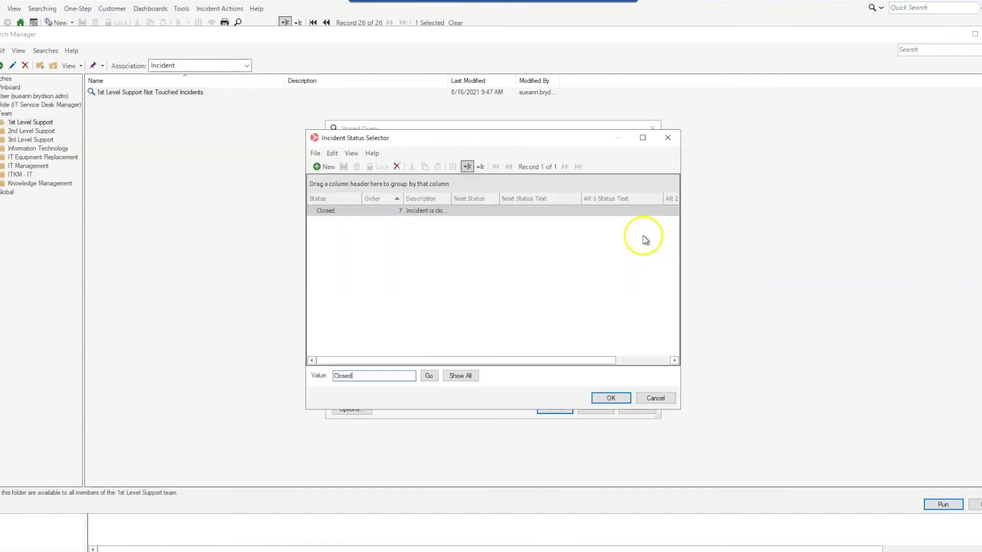
pyautogui.click(468, 378)
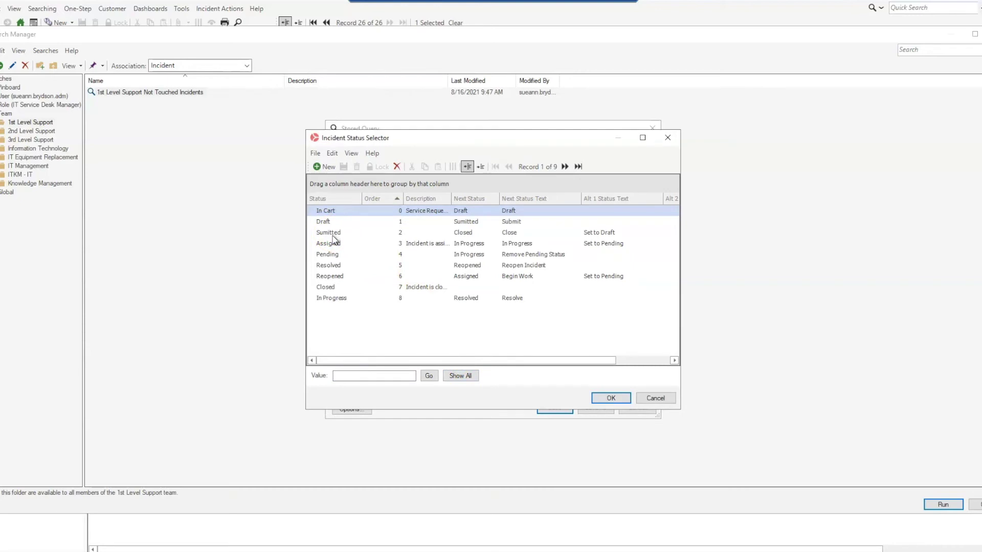
pyautogui.doubleClick(332, 234)
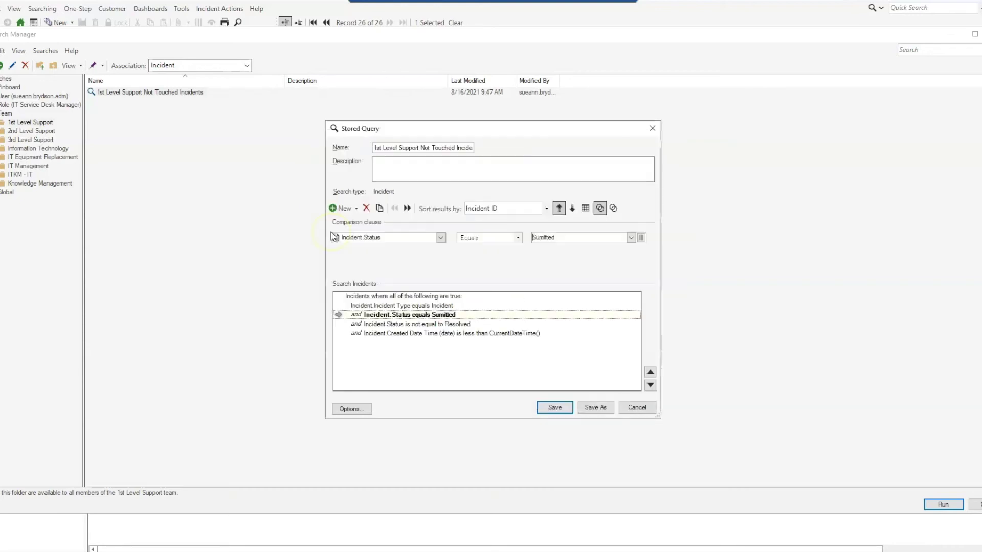
pyautogui.click(429, 325)
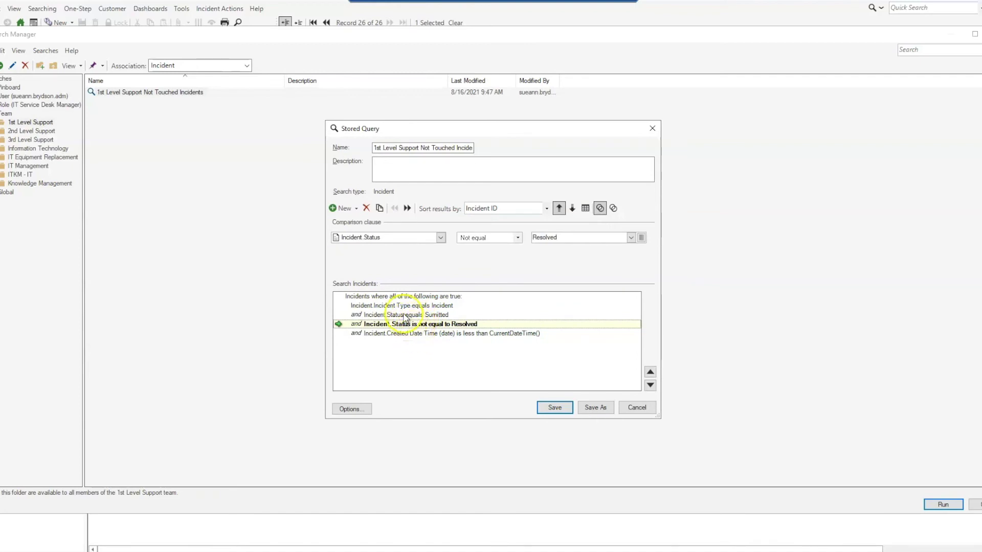
# - Change the not-equal-Resolved condition to Status equals Draft
pyautogui.click(407, 315)
pyautogui.click(407, 328)
pyautogui.click(517, 237)
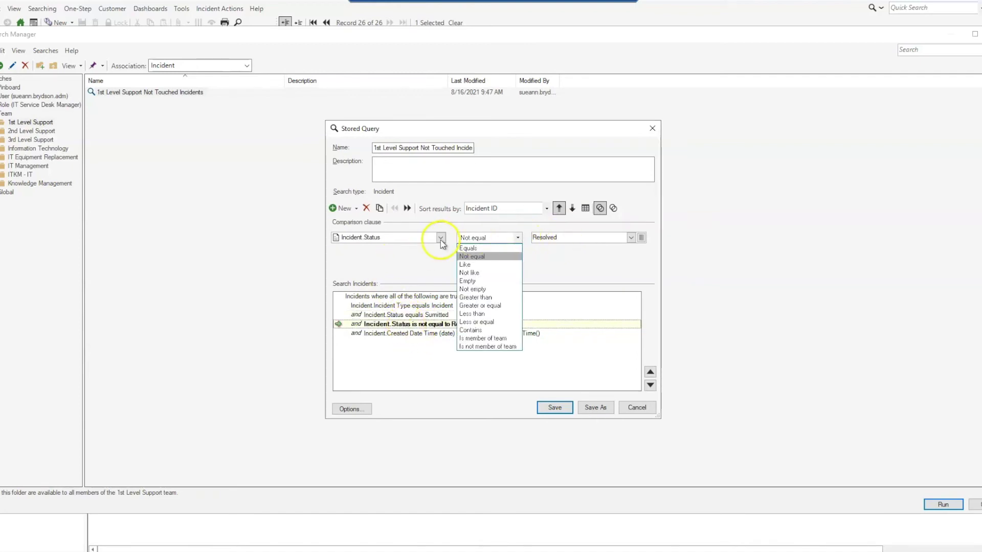
pyautogui.click(476, 257)
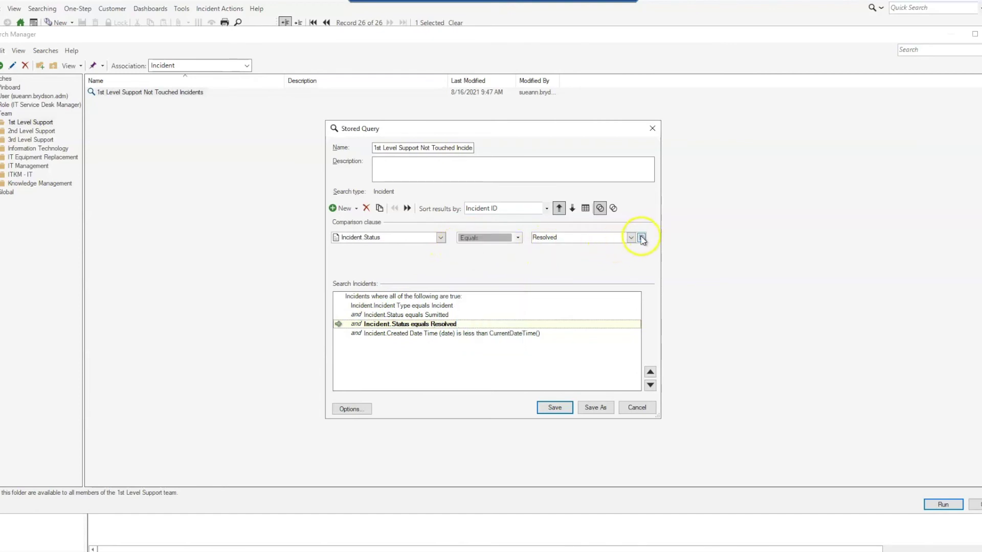
pyautogui.click(641, 237)
pyautogui.click(460, 376)
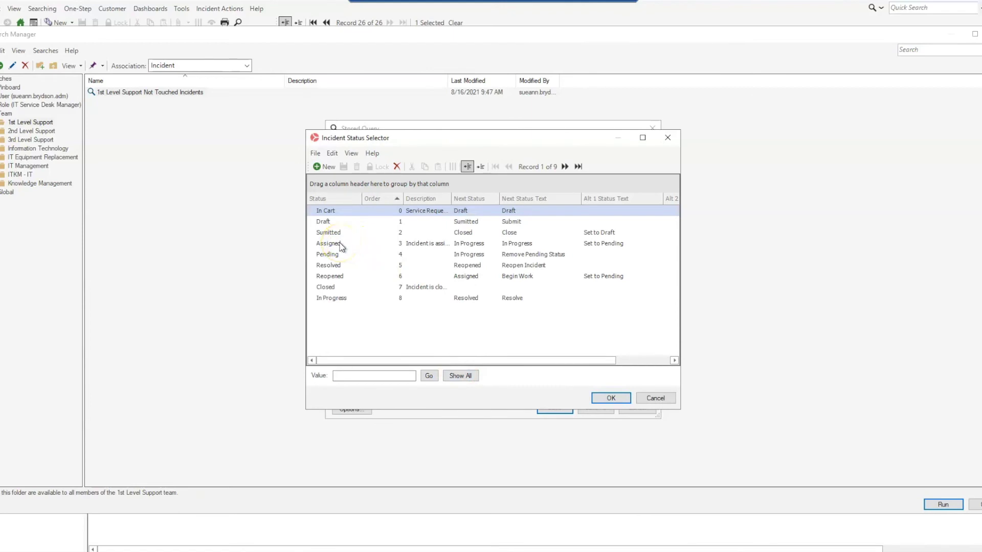
pyautogui.doubleClick(324, 222)
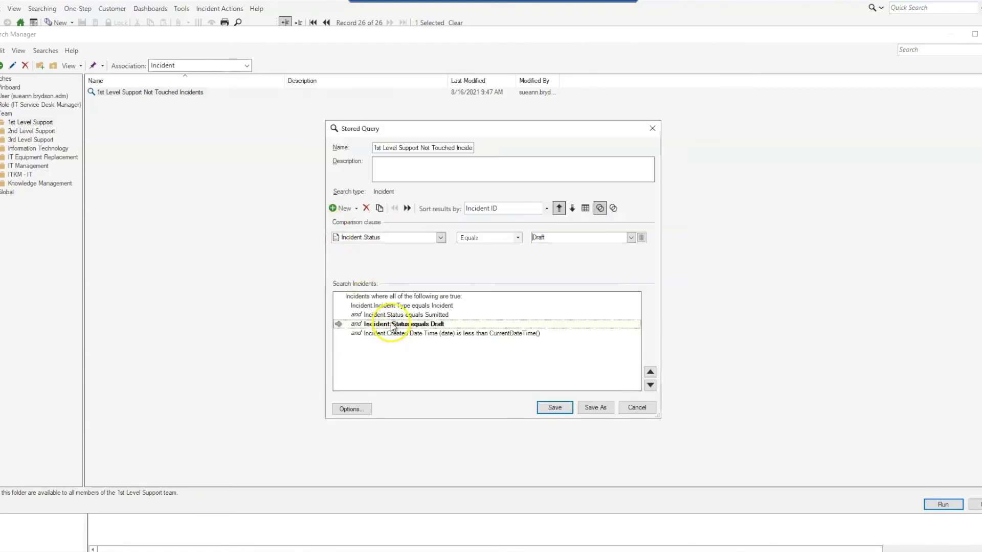
# - Step between the Sumitted and Draft criteria, ending with Draft selected
pyautogui.press('Up')
pyautogui.press('Down')
pyautogui.press('Up')
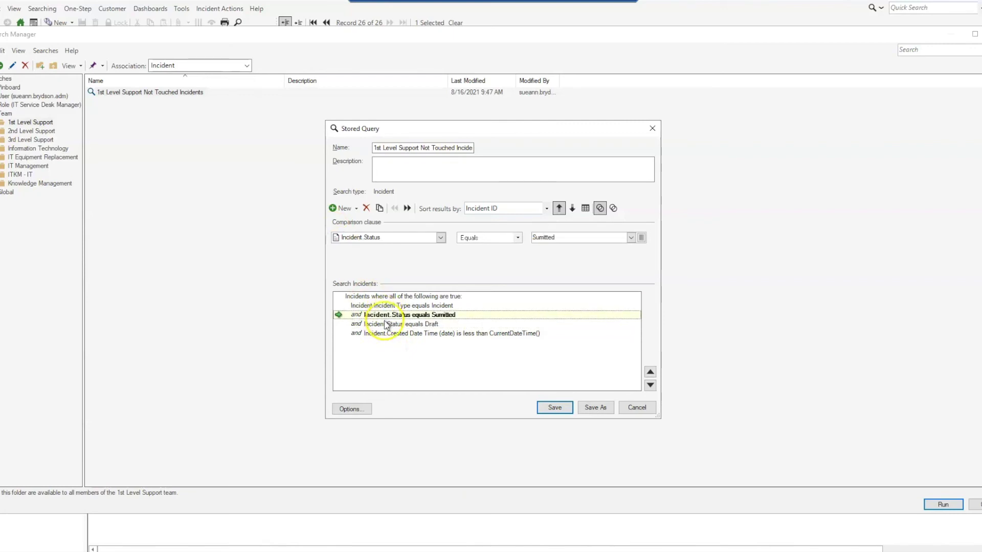
pyautogui.click(384, 324)
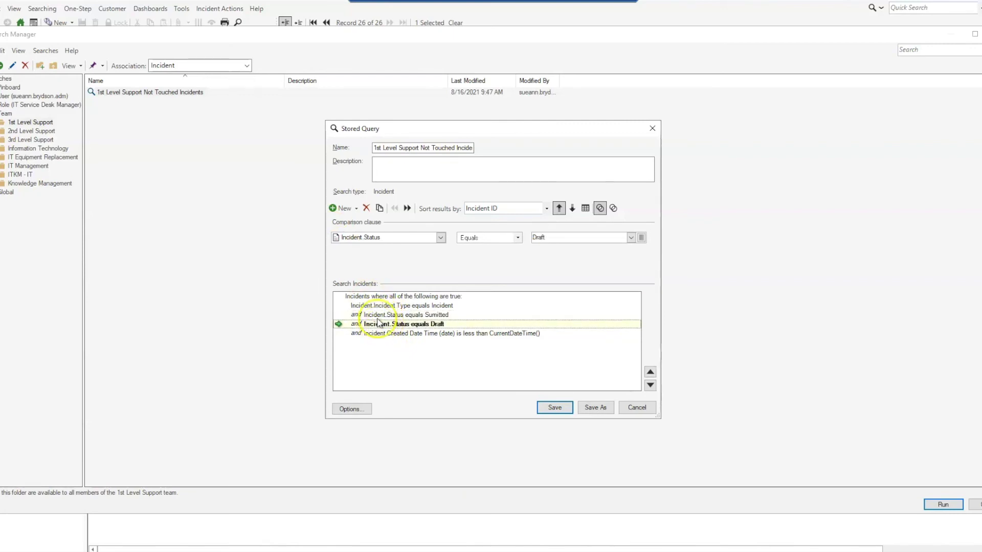
# - Move the Sumitted and Draft criteria below the Created Date Time criterion
pyautogui.click(394, 316)
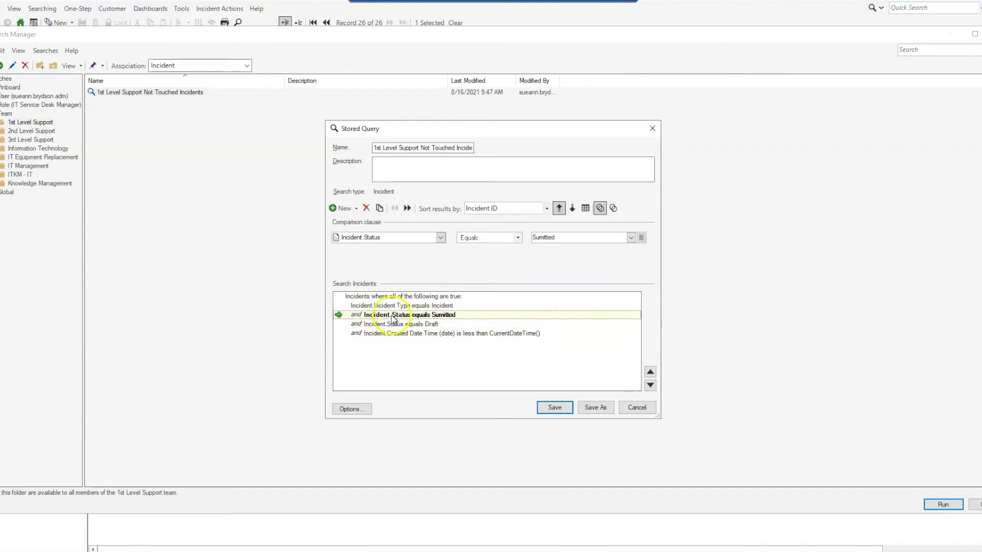
pyautogui.click(649, 385)
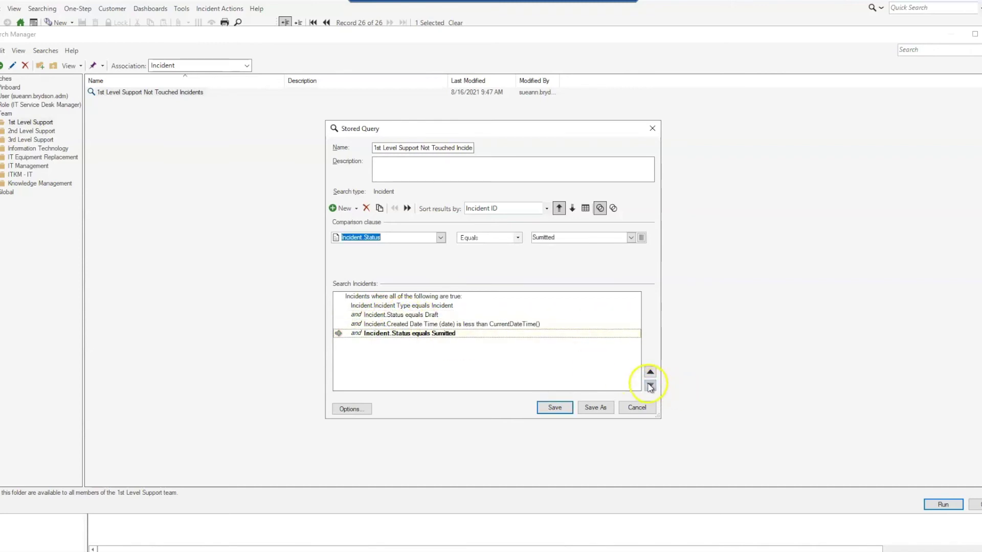
pyautogui.click(391, 315)
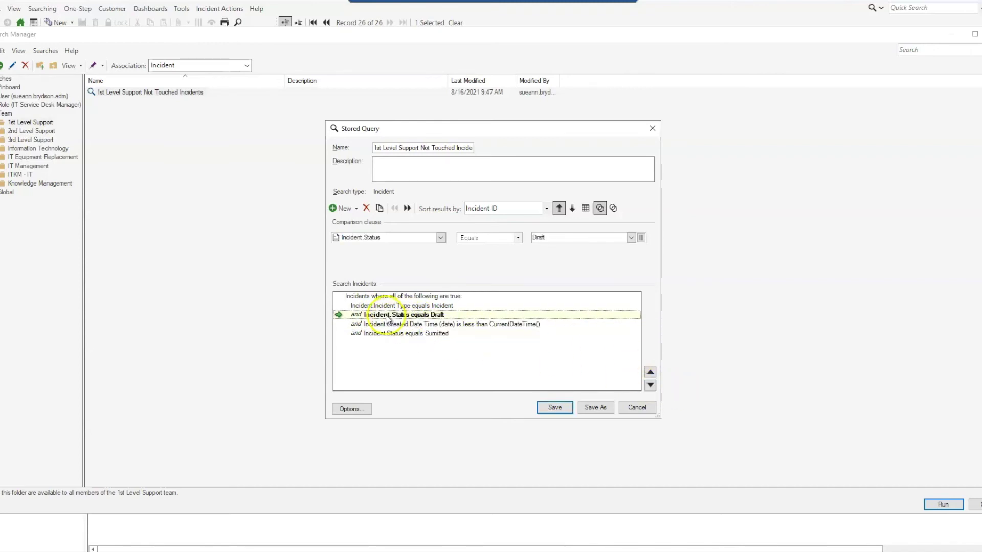
pyautogui.click(649, 385)
pyautogui.click(650, 385)
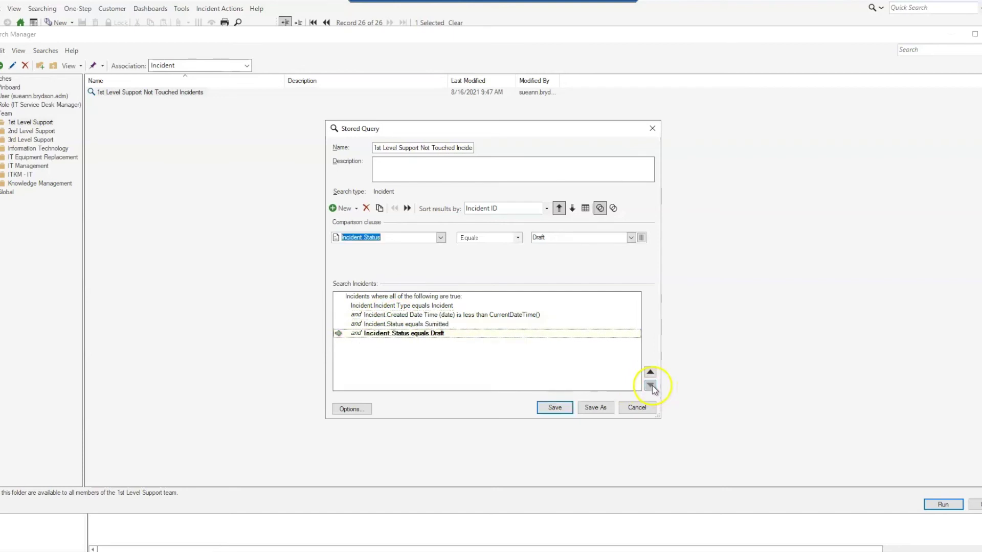
pyautogui.click(375, 318)
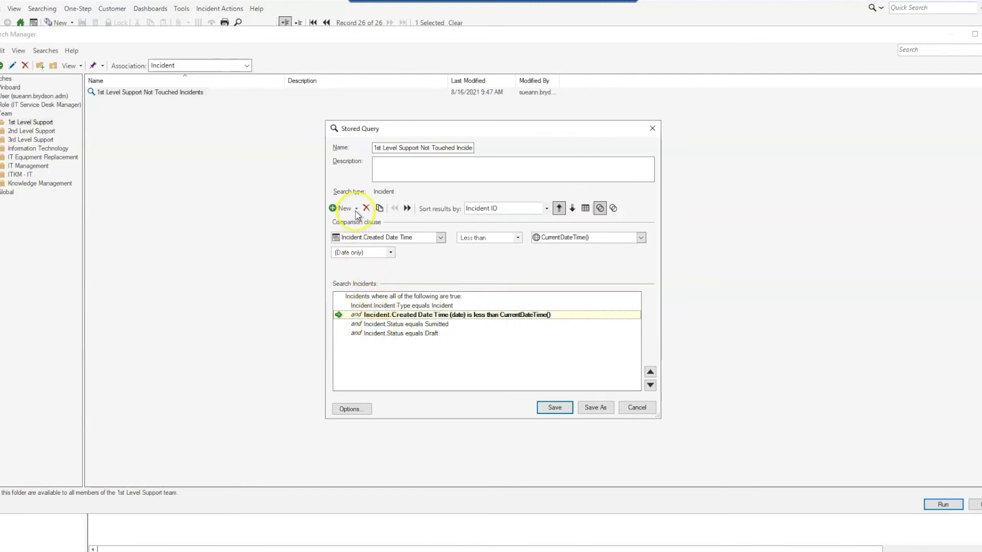
pyautogui.click(384, 325)
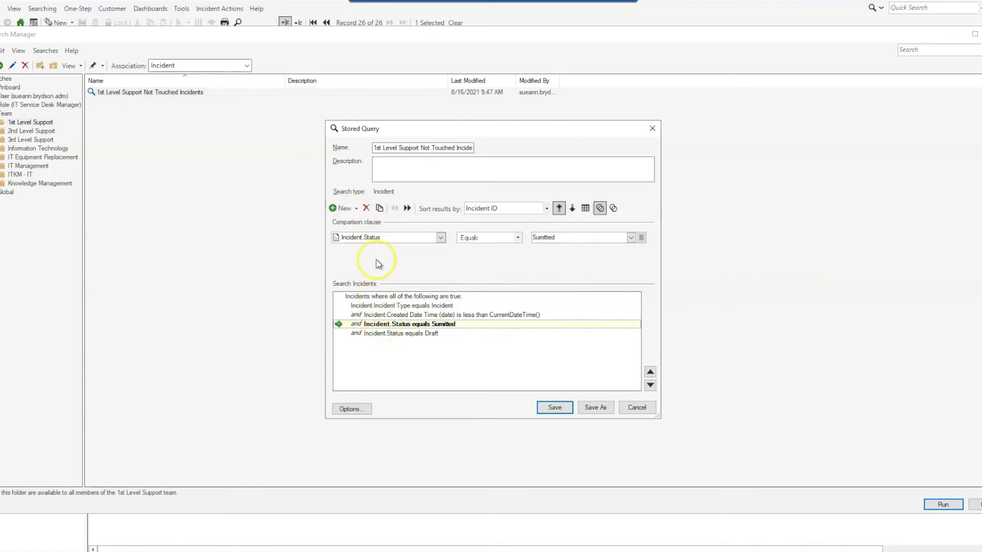
# - Add an 'At least one' group clause and nest the Sumitted and Draft criteria inside it
pyautogui.click(358, 209)
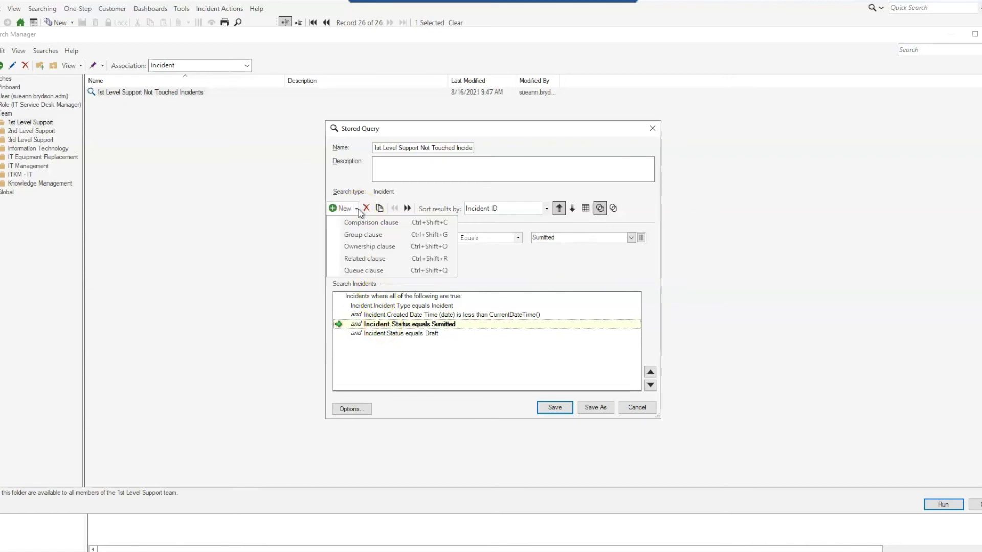
pyautogui.click(362, 233)
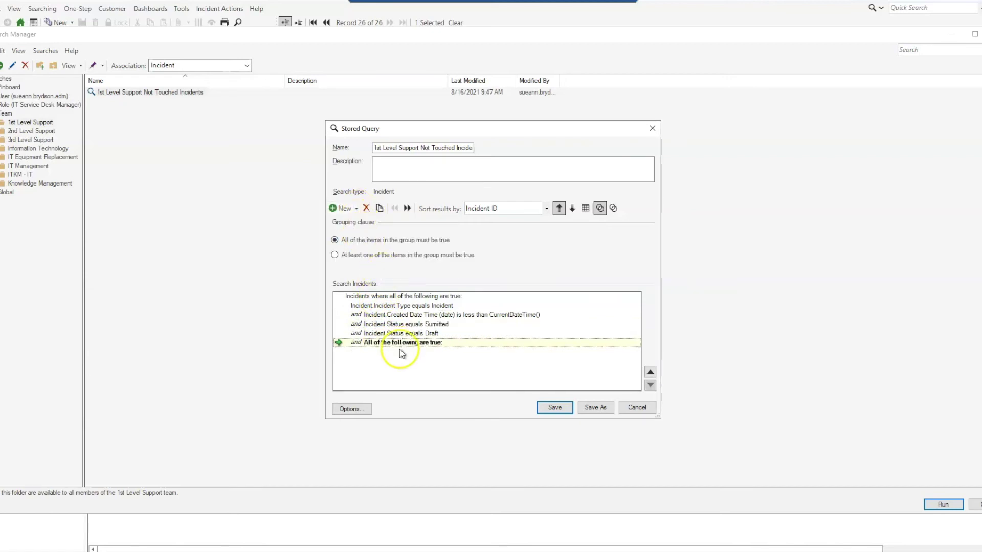
pyautogui.click(650, 372)
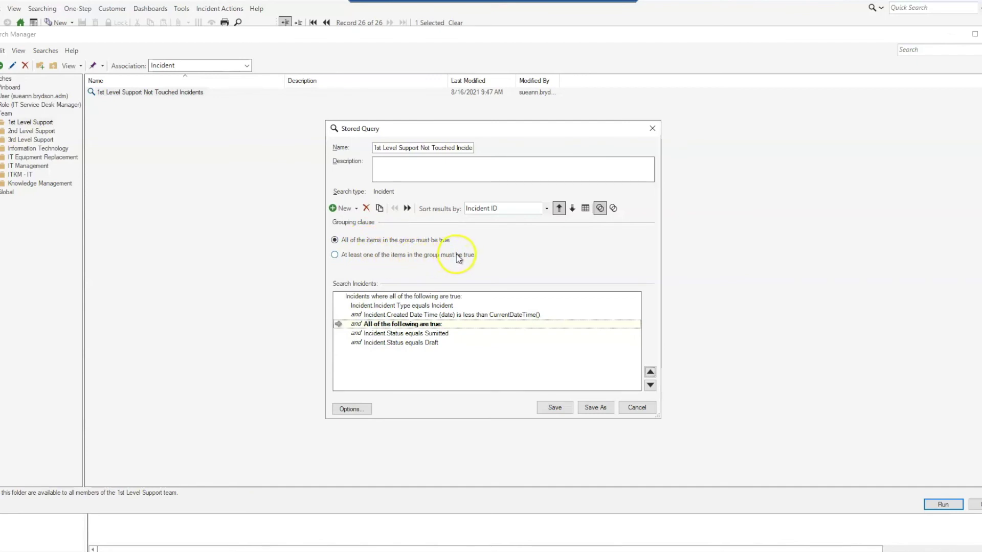
pyautogui.click(358, 255)
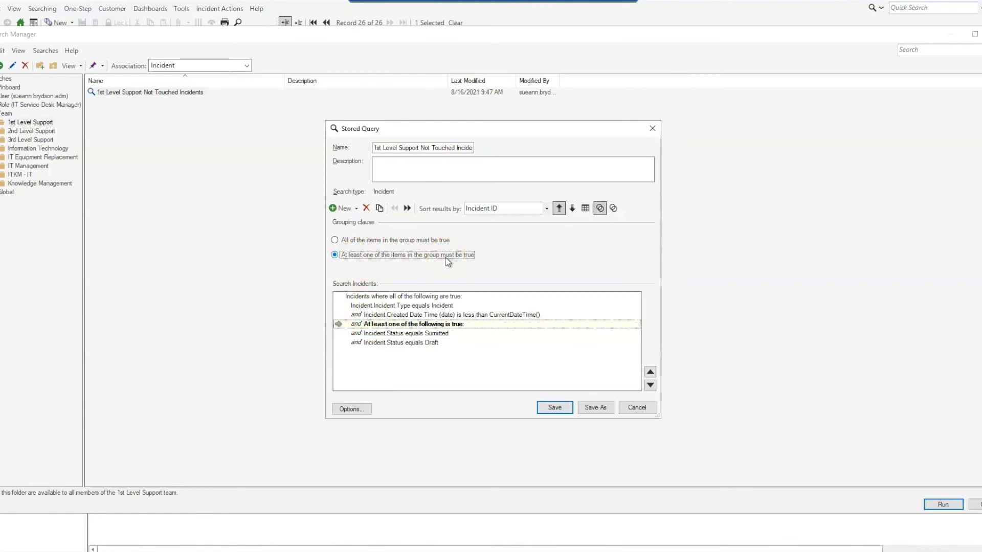
pyautogui.click(367, 334)
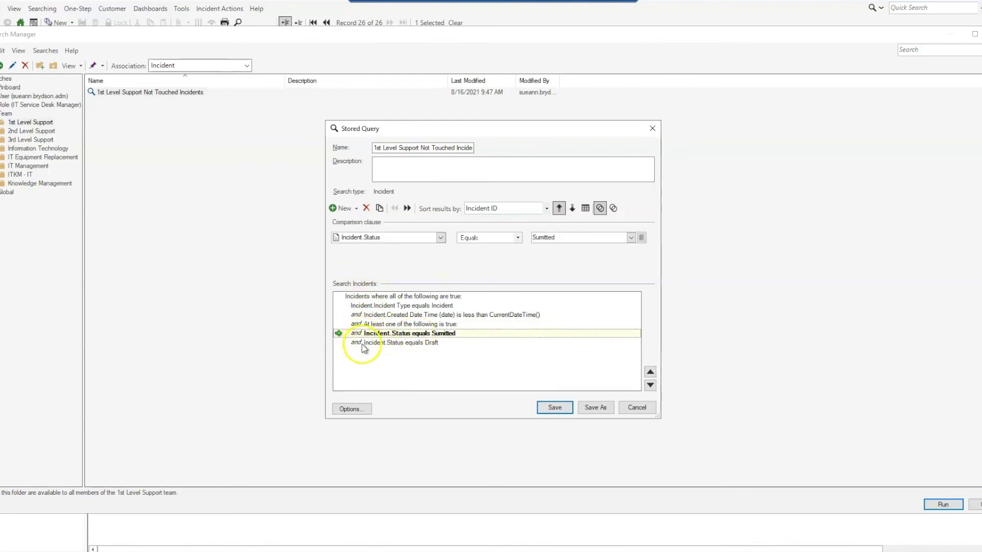
pyautogui.click(408, 208)
pyautogui.click(399, 343)
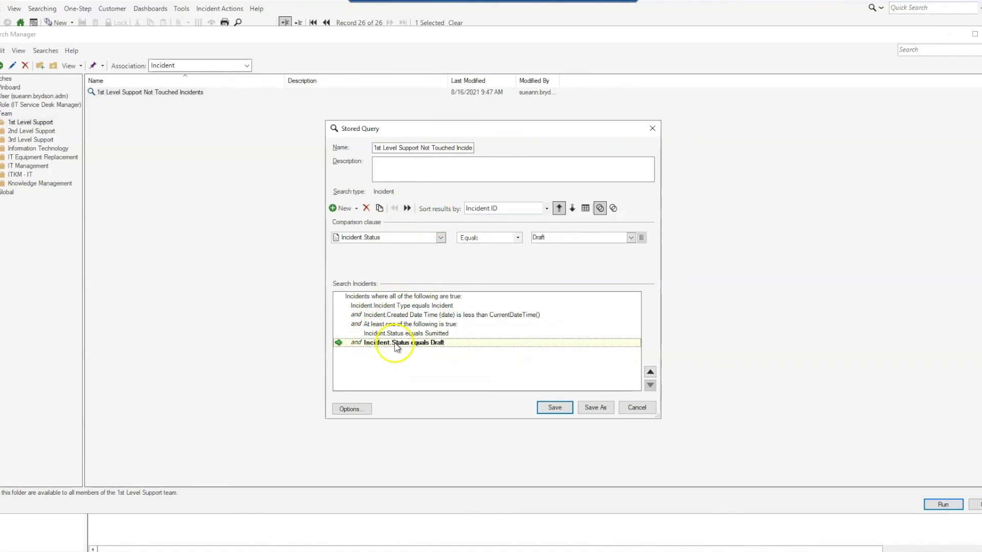
pyautogui.click(406, 208)
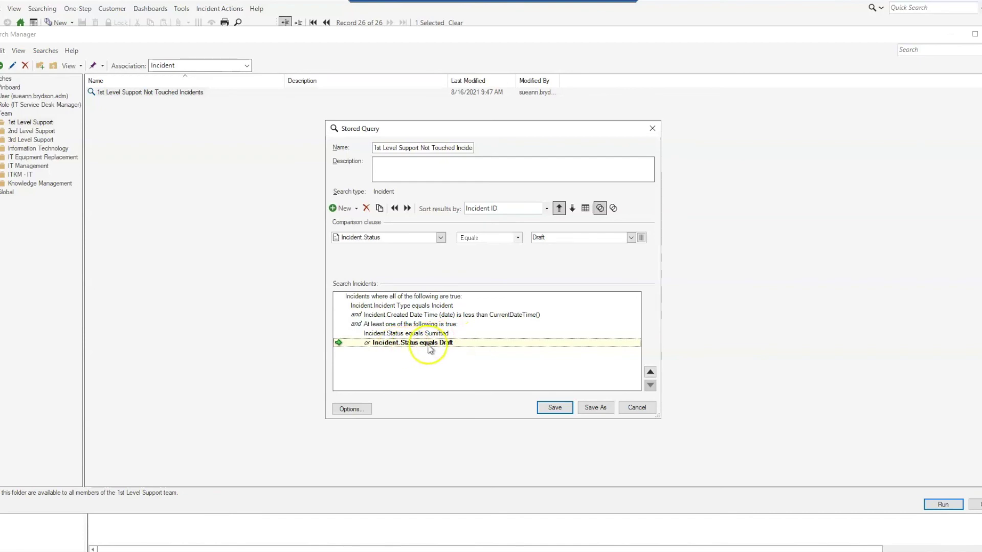
# - Save and run '1st Level Support Not Touched Incidents', sorting the 10 results by Status
pyautogui.click(560, 409)
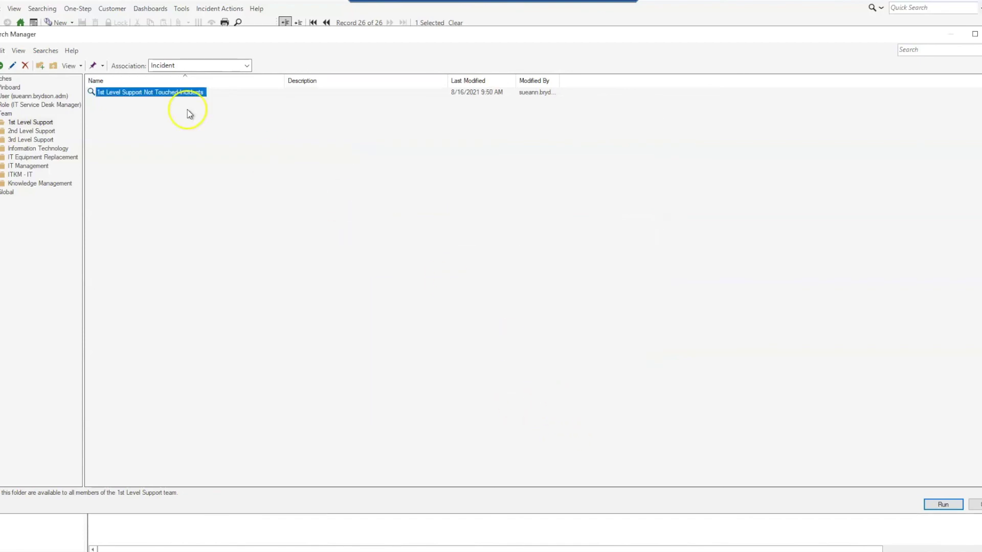
pyautogui.doubleClick(153, 95)
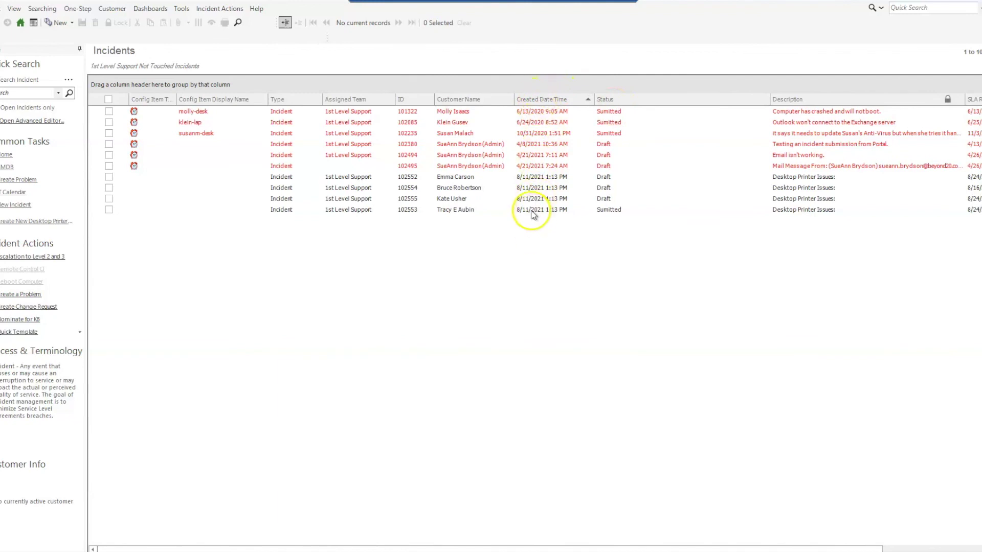
pyautogui.click(615, 100)
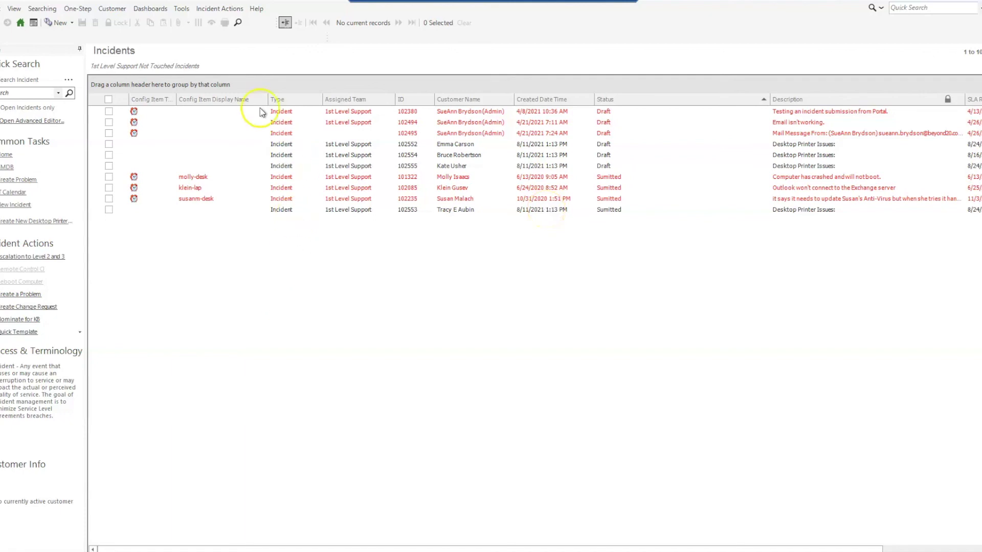
# - Pin '1st Level Support Not Touched Incidents' for the current user in Search Manager and run it
pyautogui.click(42, 8)
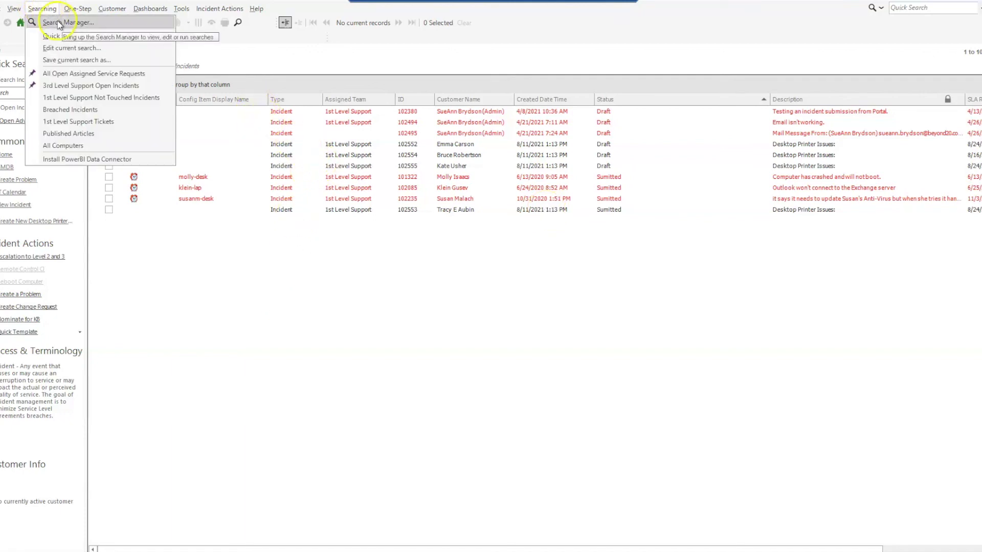
pyautogui.click(57, 22)
pyautogui.rightClick(110, 93)
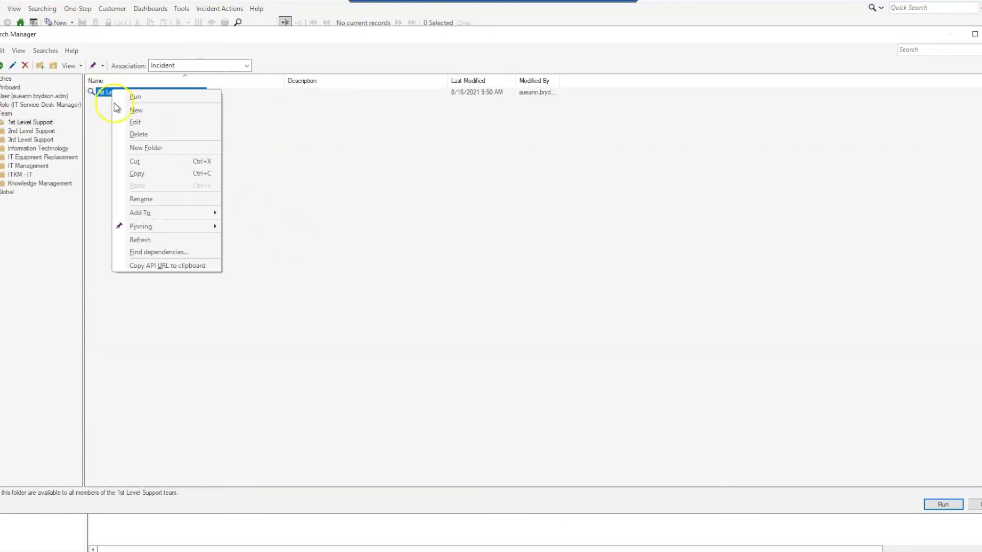
pyautogui.moveTo(141, 226)
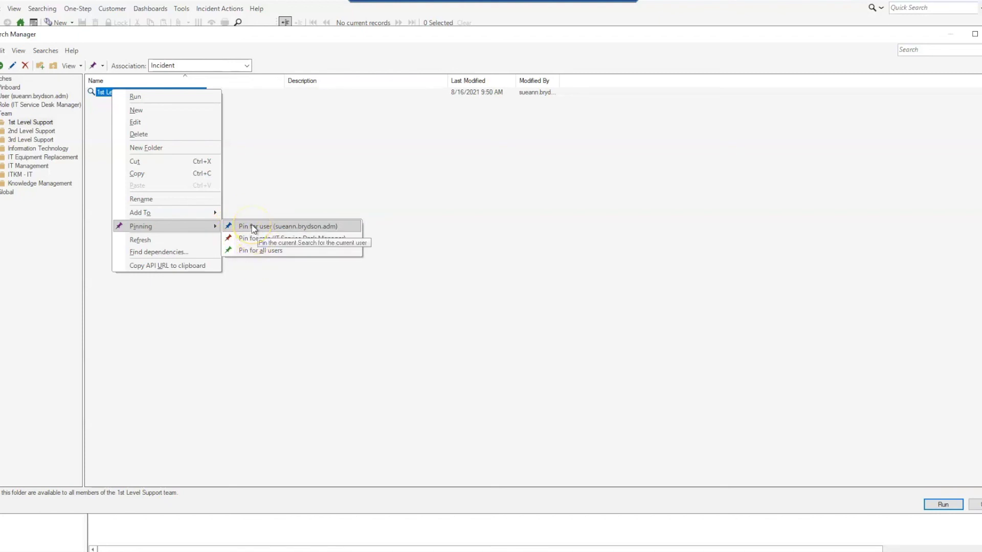
pyautogui.click(254, 227)
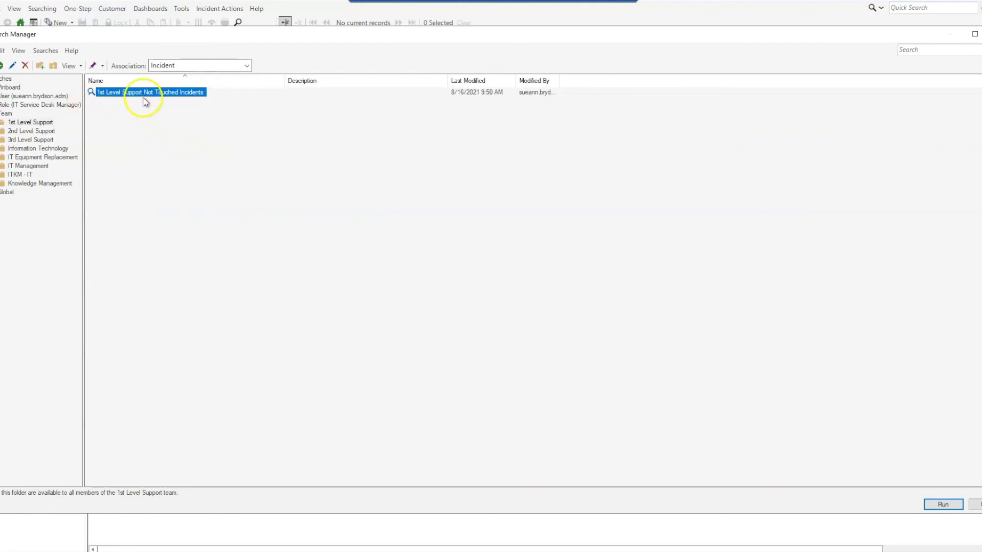
pyautogui.click(942, 506)
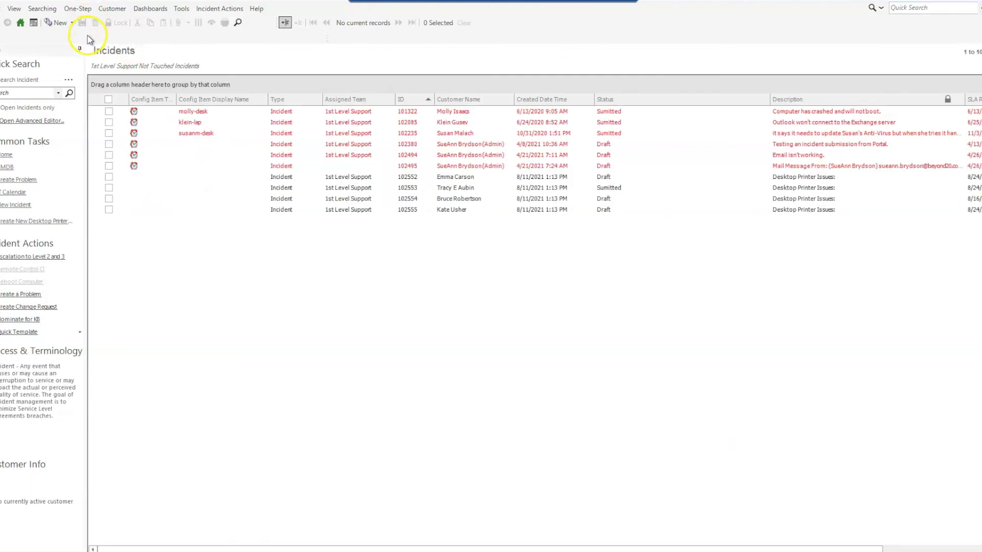
# - Rerun '1st Level Support Not Touched Incidents' from the Searching menu's pinned list
pyautogui.click(45, 10)
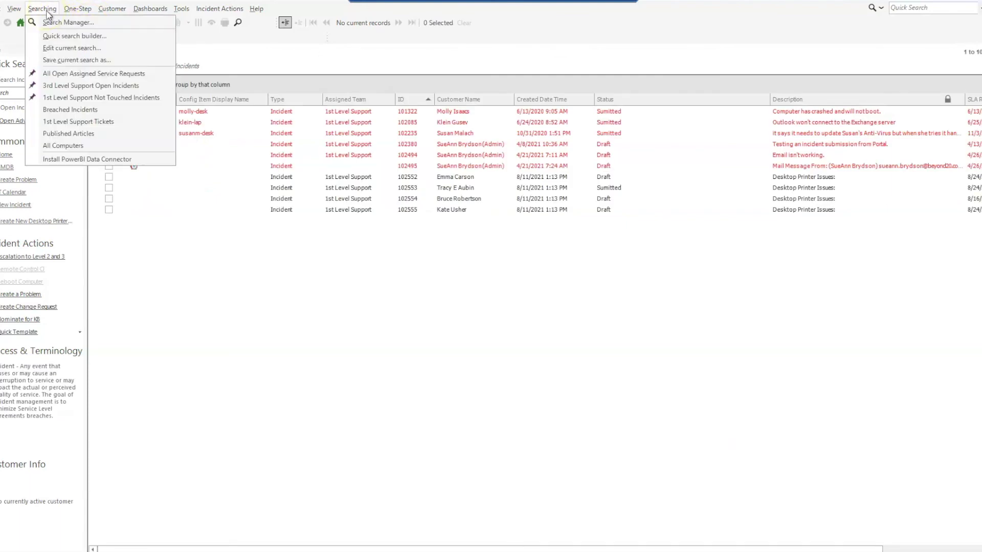
pyautogui.click(54, 26)
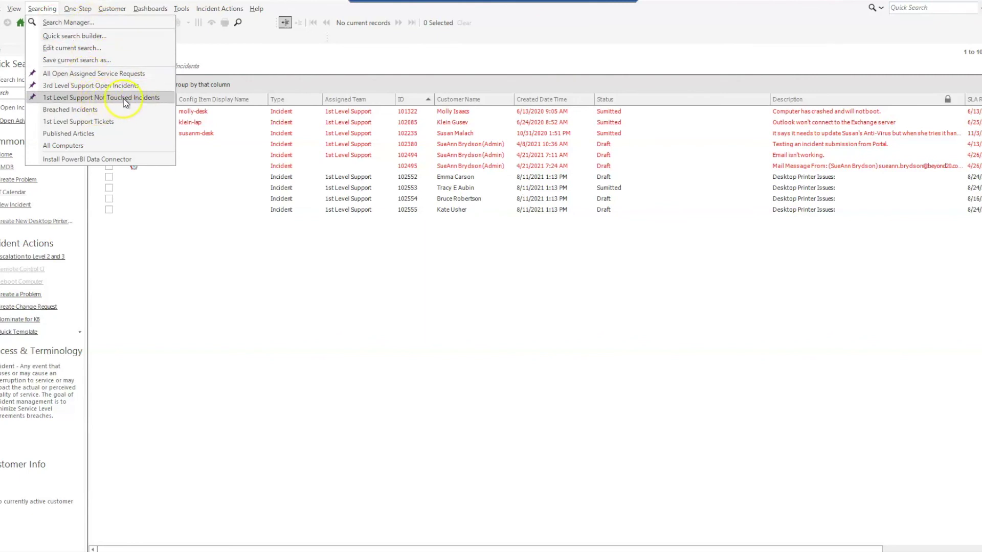
pyautogui.click(115, 98)
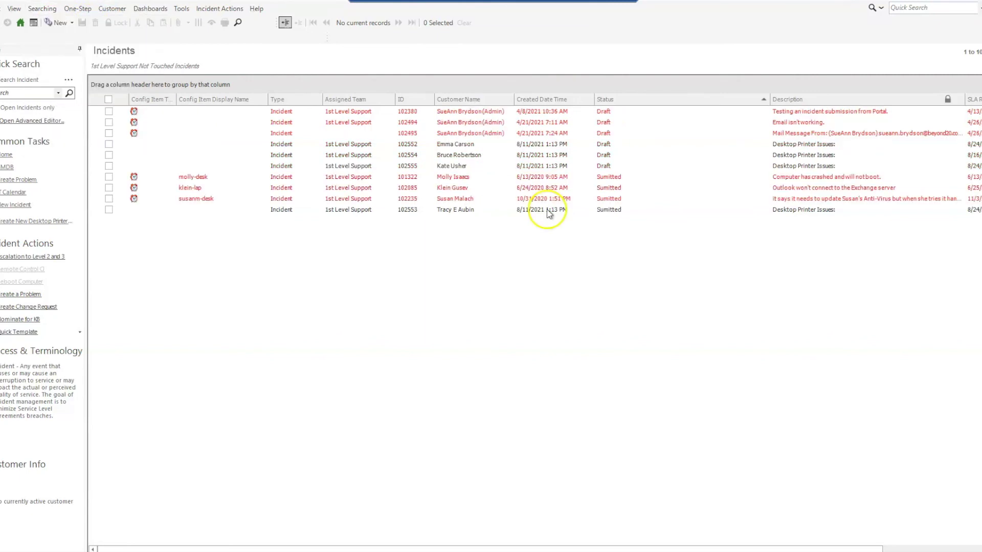